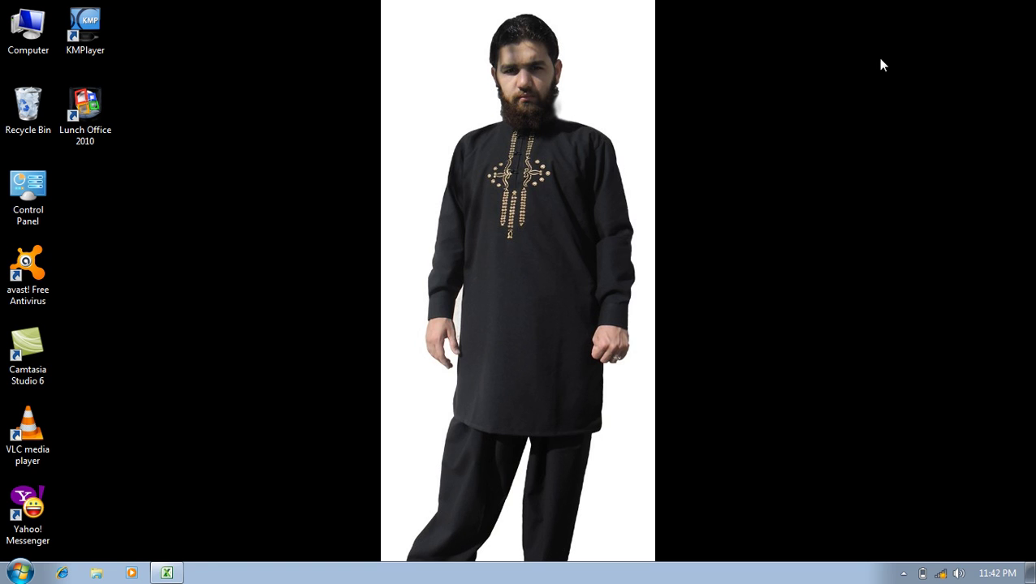
- Refresh the desktop and restore the blank Book1 Excel workbook from the taskbar
{"action": "left_click", "coordinate": [893, 86]}
{"action": "right_click", "coordinate": [816, 32]}
{"action": "left_click", "coordinate": [864, 72]}
{"action": "left_click", "coordinate": [166, 574]}
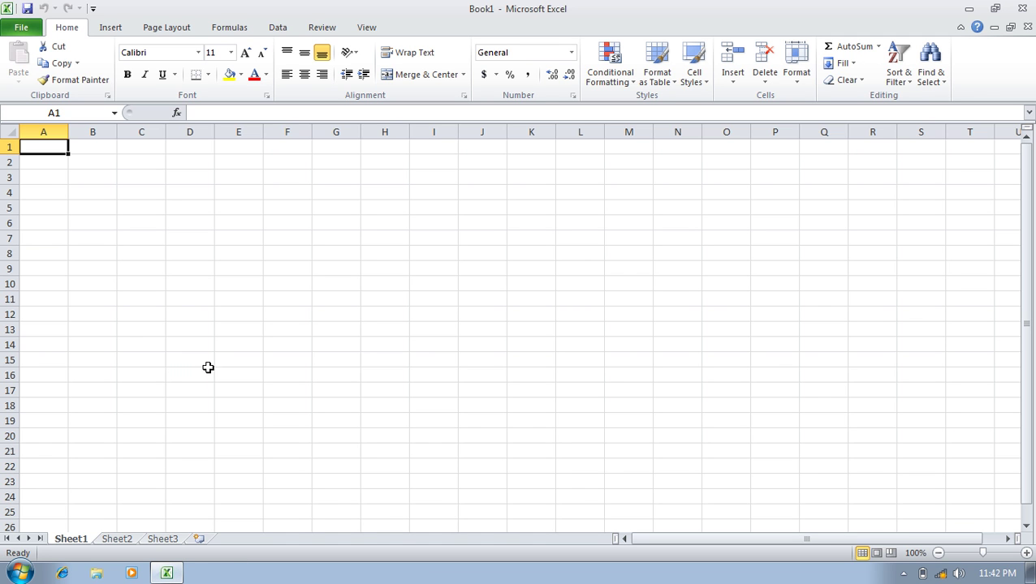
- Select cells D7 and D8 and review the Data tab's external data features
{"action": "left_click", "coordinate": [200, 241]}
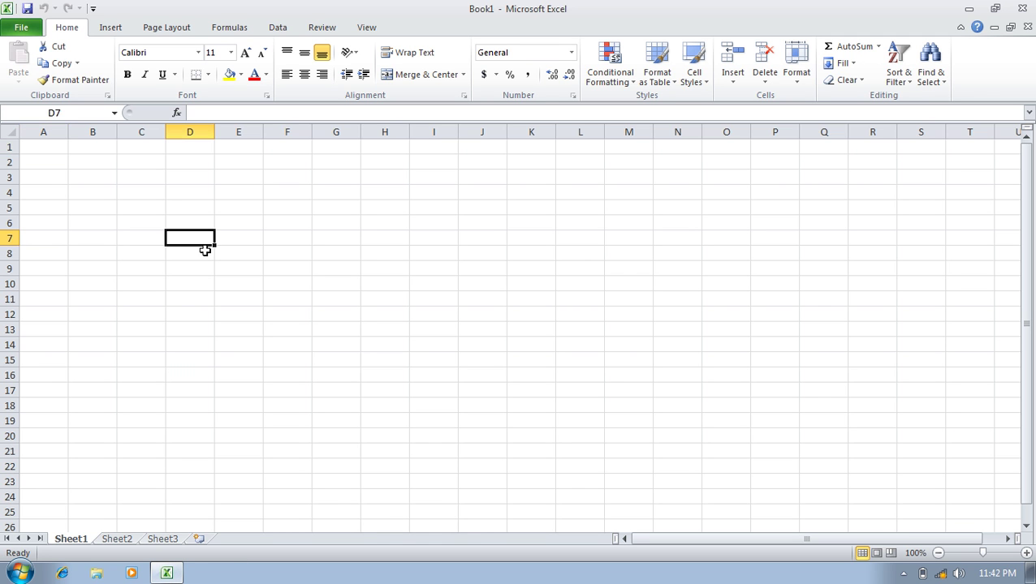
{"action": "left_click", "coordinate": [204, 252]}
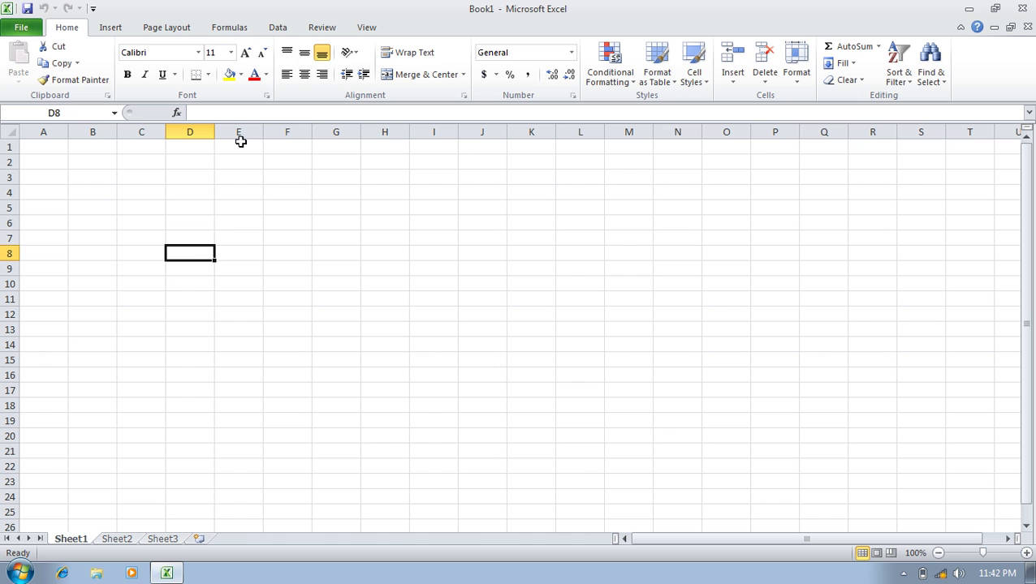
{"action": "left_click", "coordinate": [277, 30]}
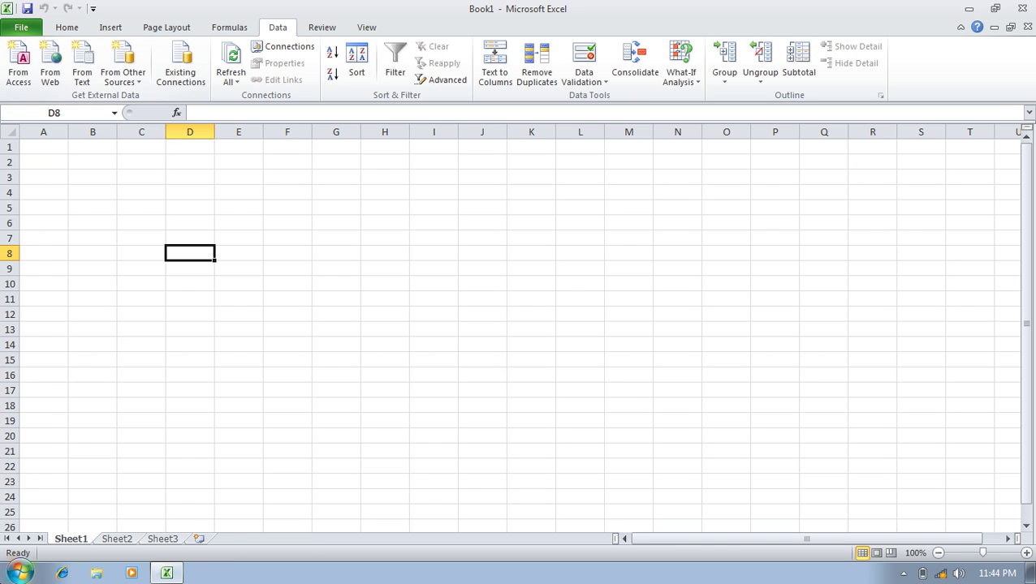
- Launch Microsoft Access by searching for msaccess in the Start menu
{"action": "left_click", "coordinate": [19, 573]}
{"action": "left_click", "coordinate": [62, 539]}
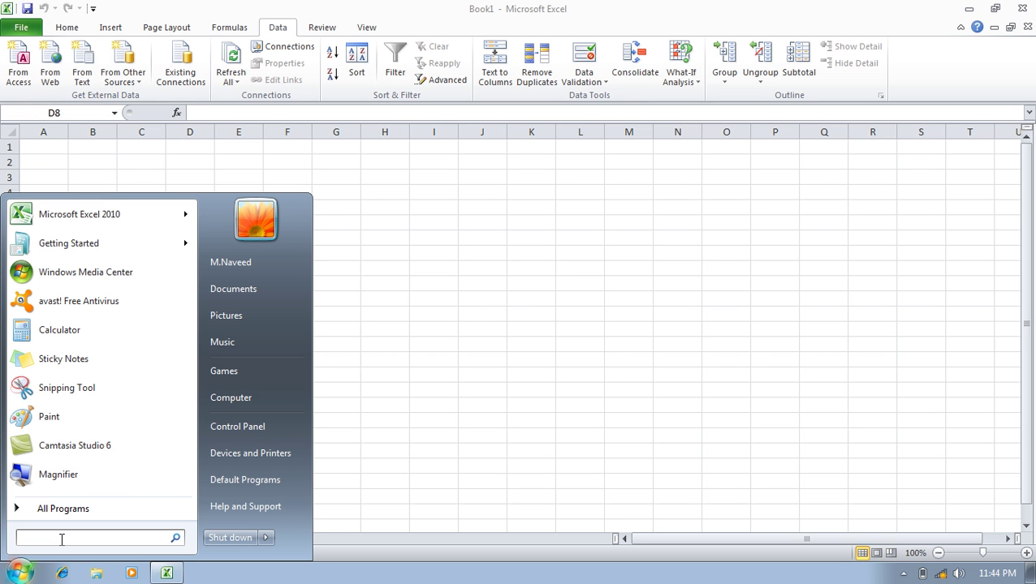
{"action": "type", "text": "msa"}
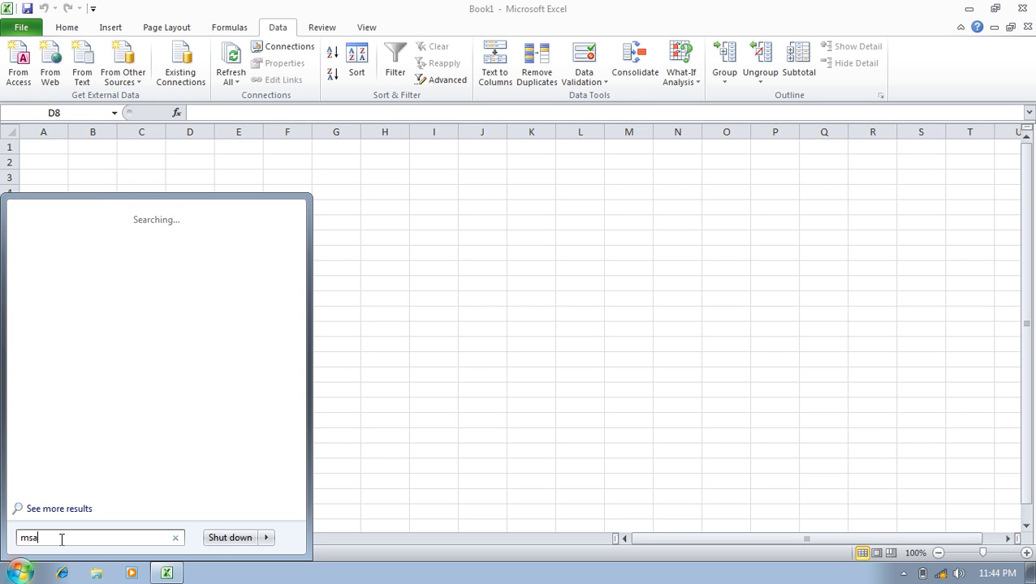
{"action": "type", "text": "ccess"}
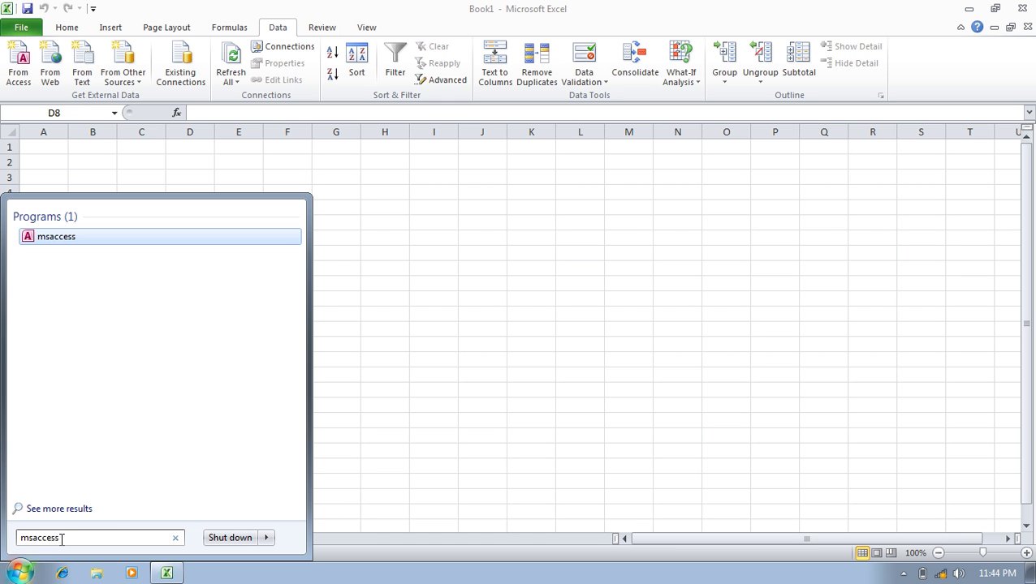
{"action": "key", "text": "Return"}
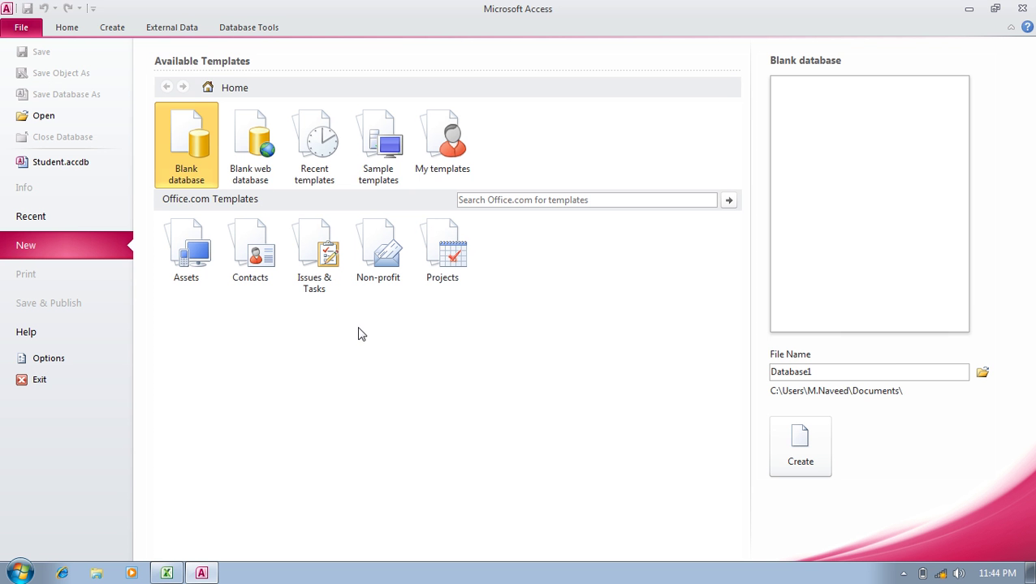
- Create a blank database named Student and close its default Table1
{"action": "double_click", "coordinate": [853, 375]}
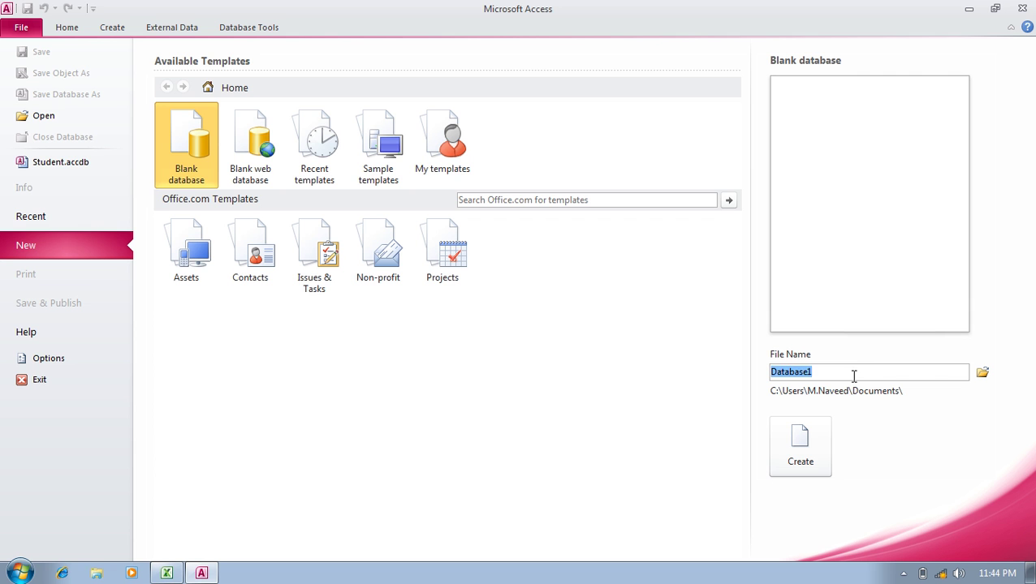
{"action": "type", "text": "Student"}
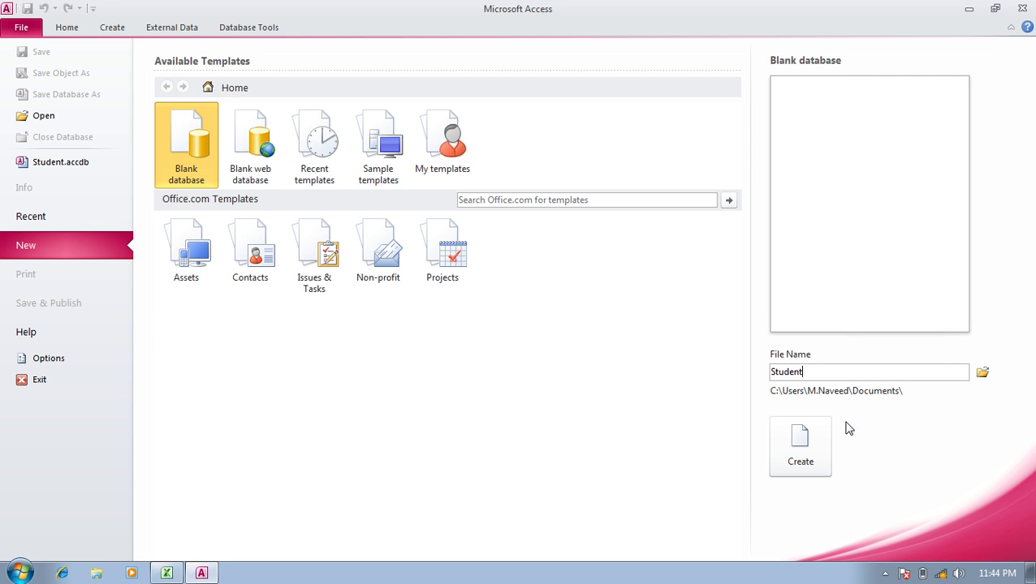
{"action": "left_click", "coordinate": [818, 439]}
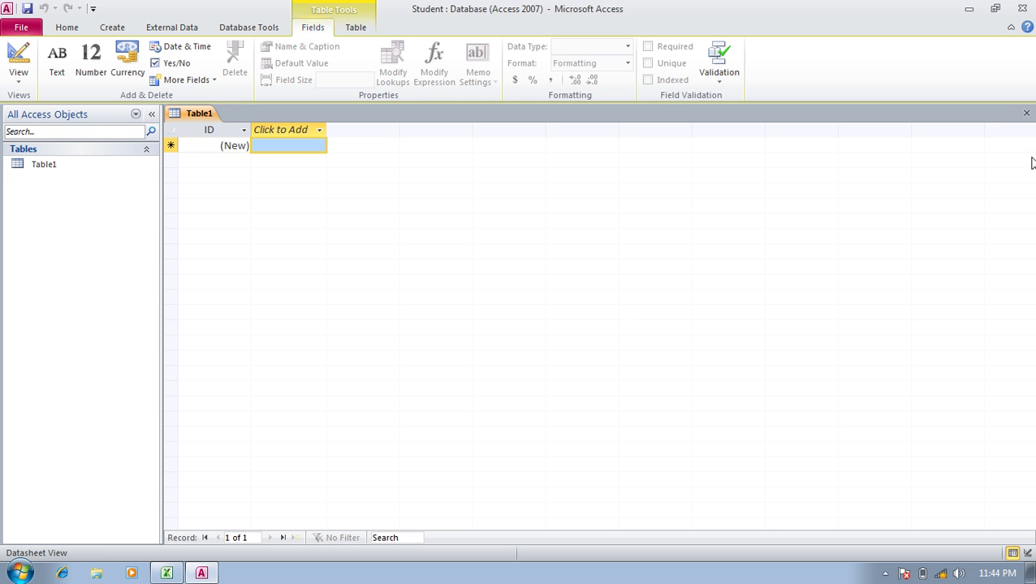
{"action": "left_click", "coordinate": [1026, 114]}
{"action": "left_click", "coordinate": [120, 29]}
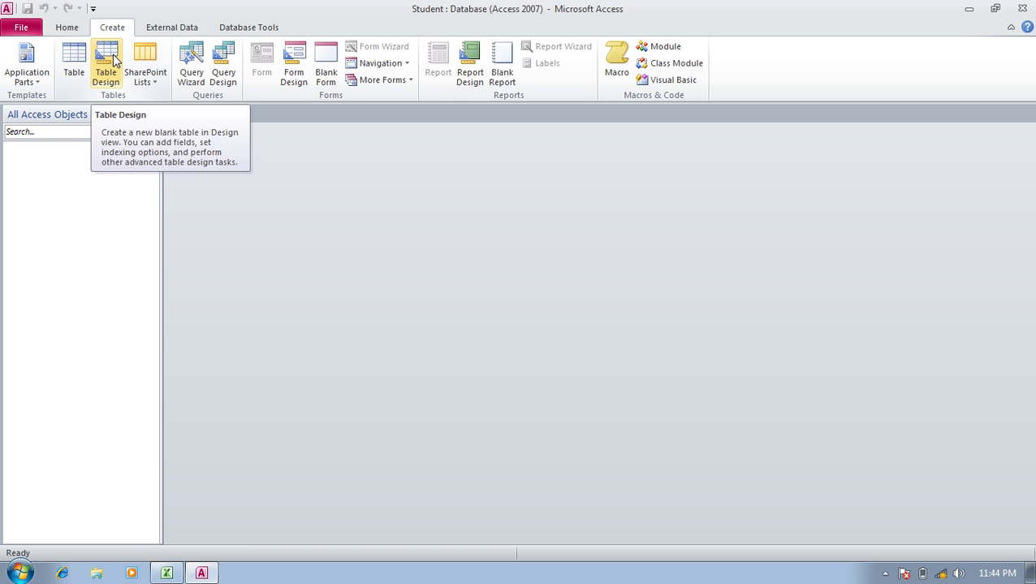
- Design a new table with fields SID (AutoNumber), Sname, Program (Text) and Fee (Currency)
{"action": "left_click", "coordinate": [106, 63]}
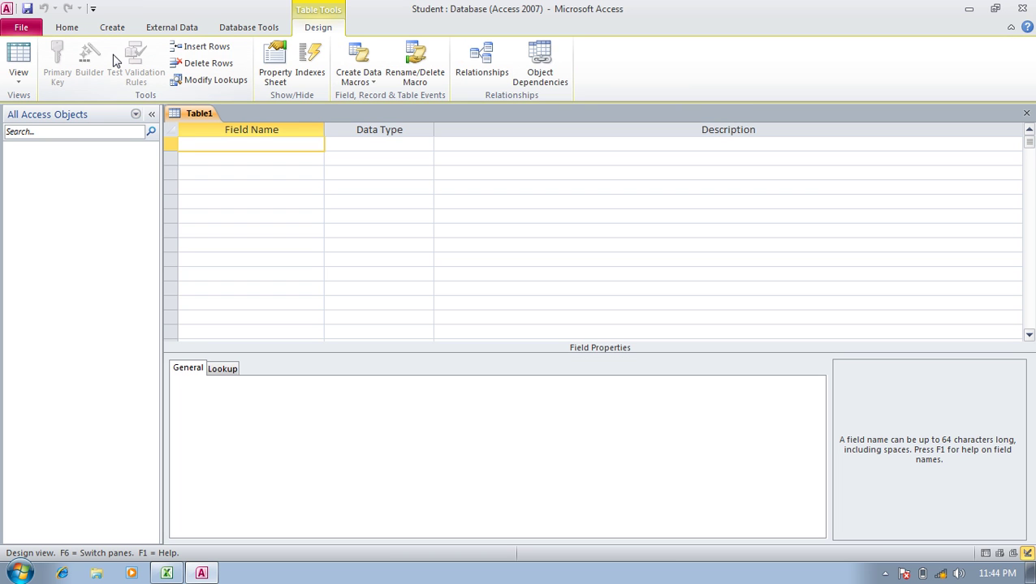
{"action": "type", "text": "SID"}
{"action": "key", "text": "Return"}
{"action": "type", "text": "a"}
{"action": "key", "text": "Return"}
{"action": "key", "text": "Return"}
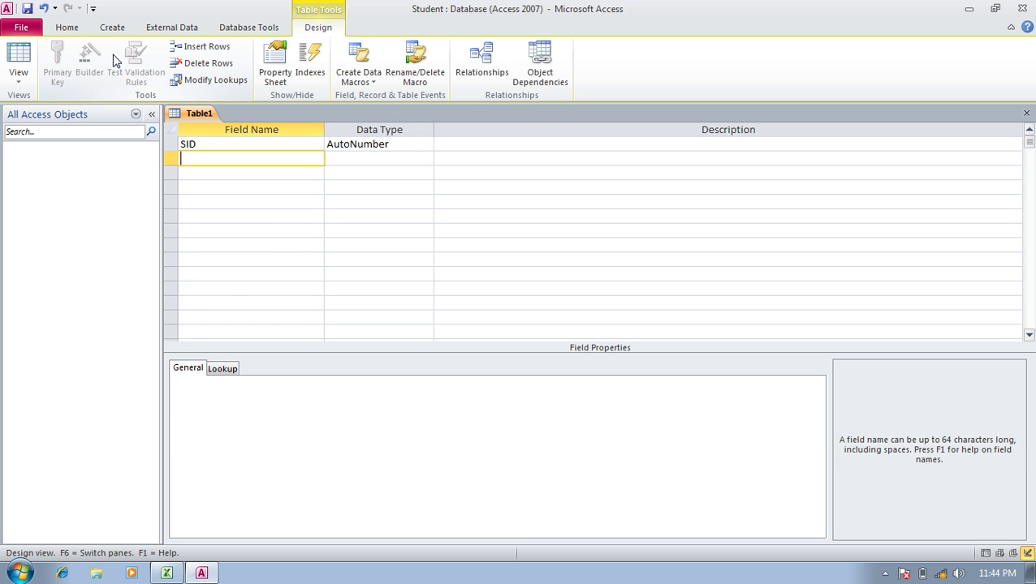
{"action": "type", "text": "Sname"}
{"action": "key", "text": "Return"}
{"action": "key", "text": "Return"}
{"action": "key", "text": "Return"}
{"action": "type", "text": "Program"}
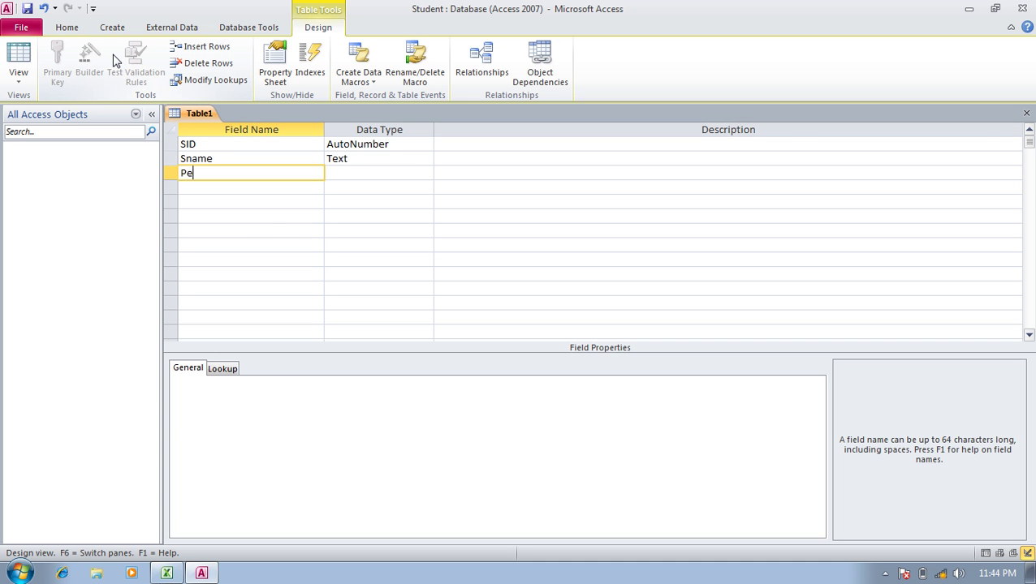
{"action": "key", "text": "Return"}
{"action": "key", "text": "Return"}
{"action": "key", "text": "Return"}
{"action": "type", "text": "Fee"}
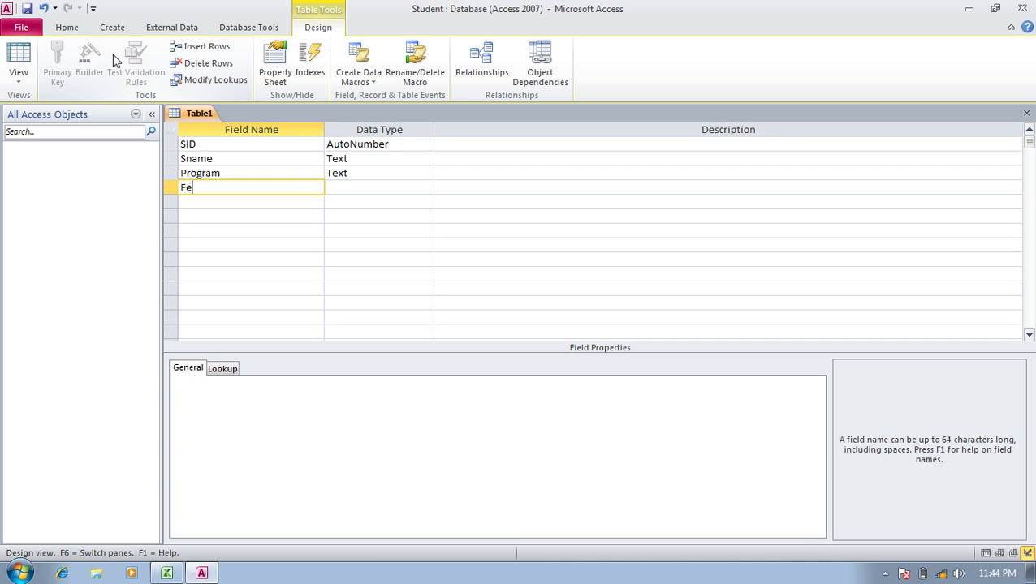
{"action": "key", "text": "Return"}
{"action": "type", "text": "currency"}
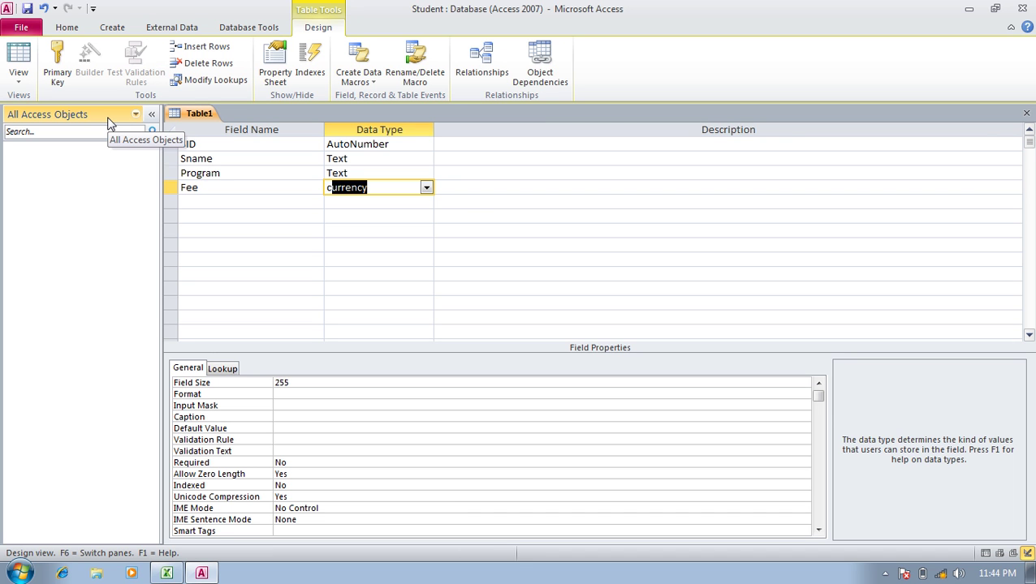
- Save the table design under the name SID
{"action": "left_click", "coordinate": [166, 573]}
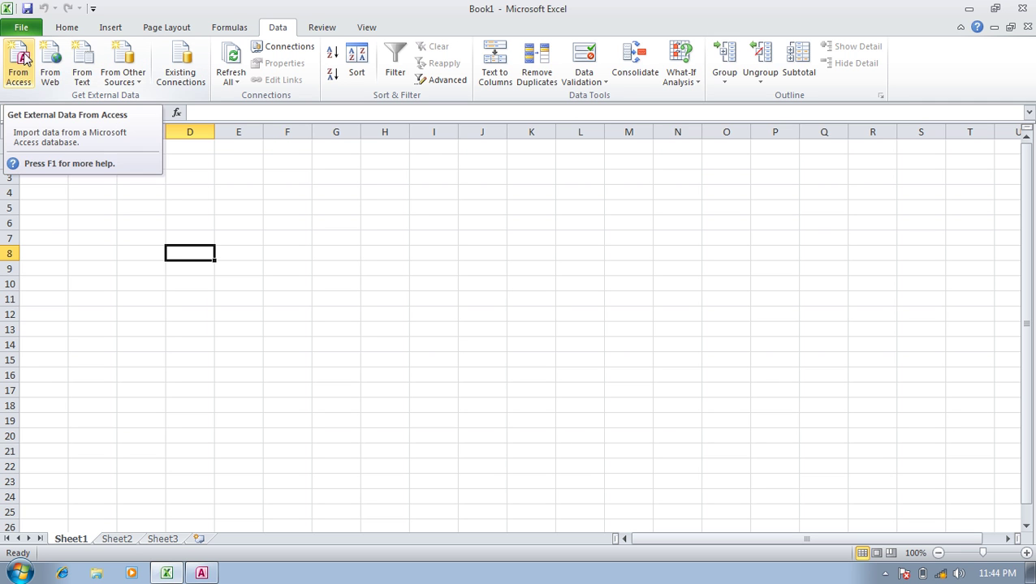
{"action": "left_click", "coordinate": [202, 573]}
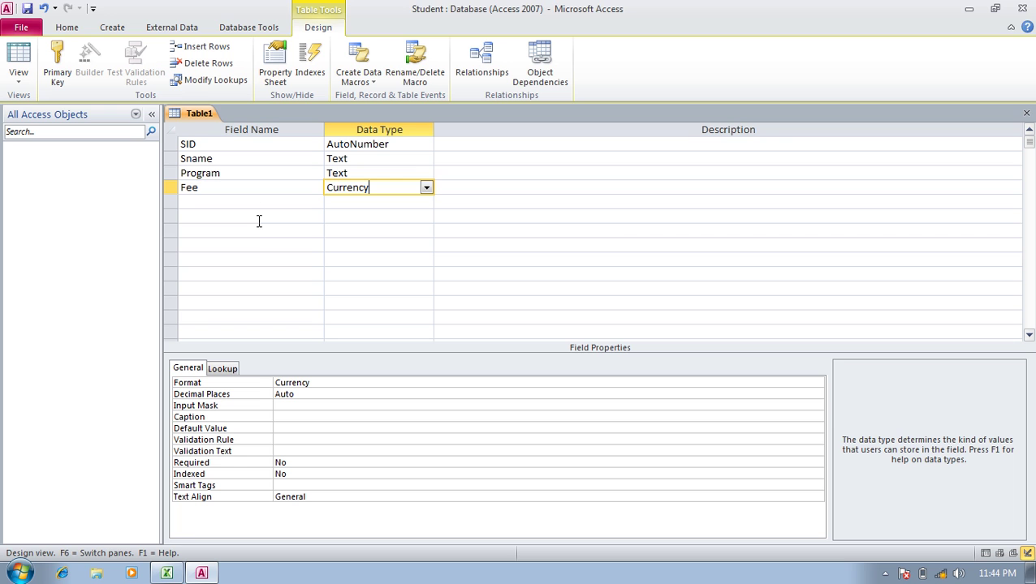
{"action": "key", "text": "ctrl+s"}
{"action": "type", "text": "SID"}
{"action": "key", "text": "Return"}
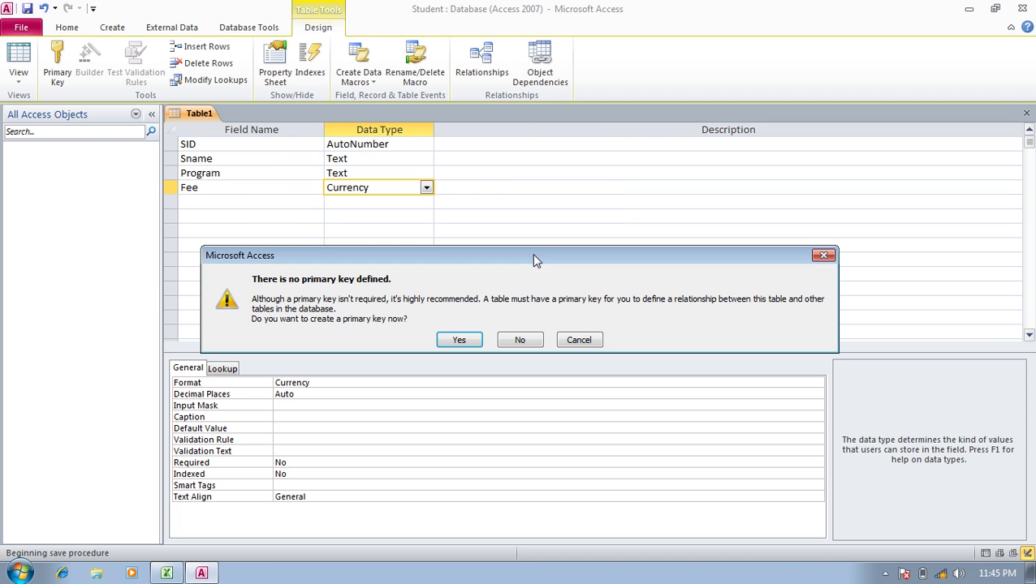
- Save without a primary key and enter the first student record: program DIT, fee 2000
{"action": "left_click", "coordinate": [520, 340]}
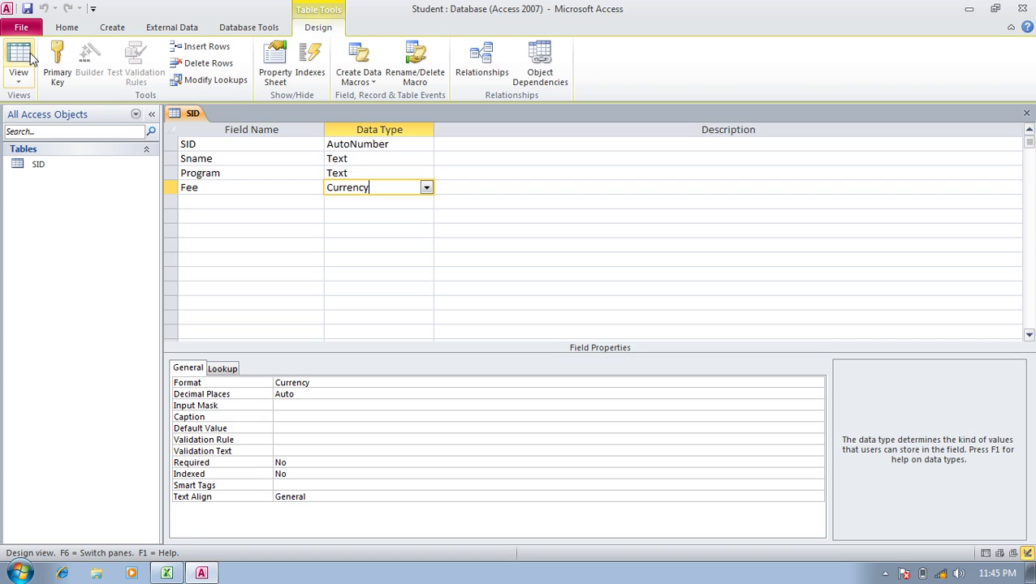
{"action": "left_click", "coordinate": [25, 57]}
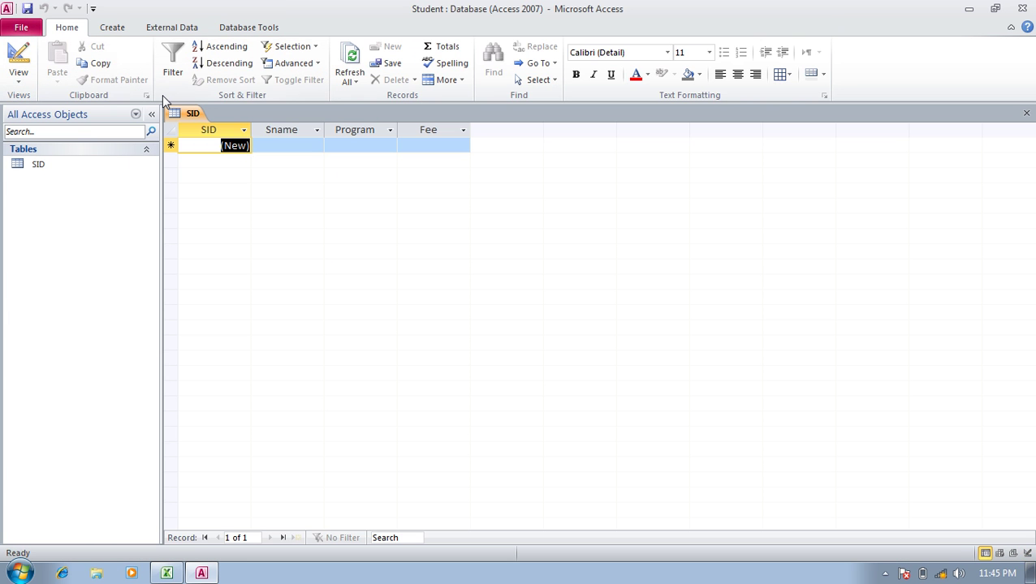
{"action": "key", "text": "Tab"}
{"action": "type", "text": "Islam"}
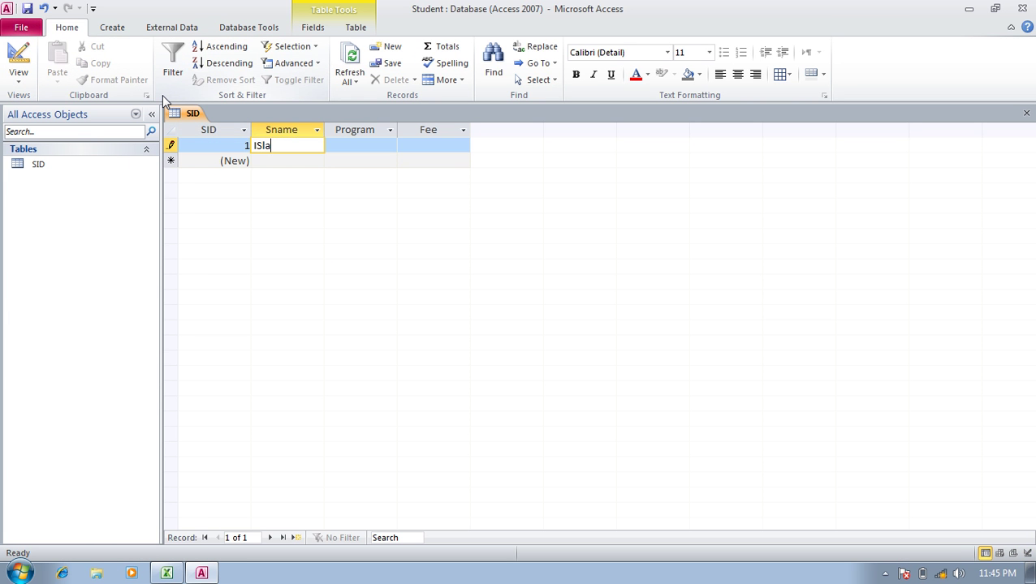
{"action": "key", "text": "Tab"}
{"action": "type", "text": "DIT"}
{"action": "key", "text": "Tab"}
{"action": "type", "text": "2000"}
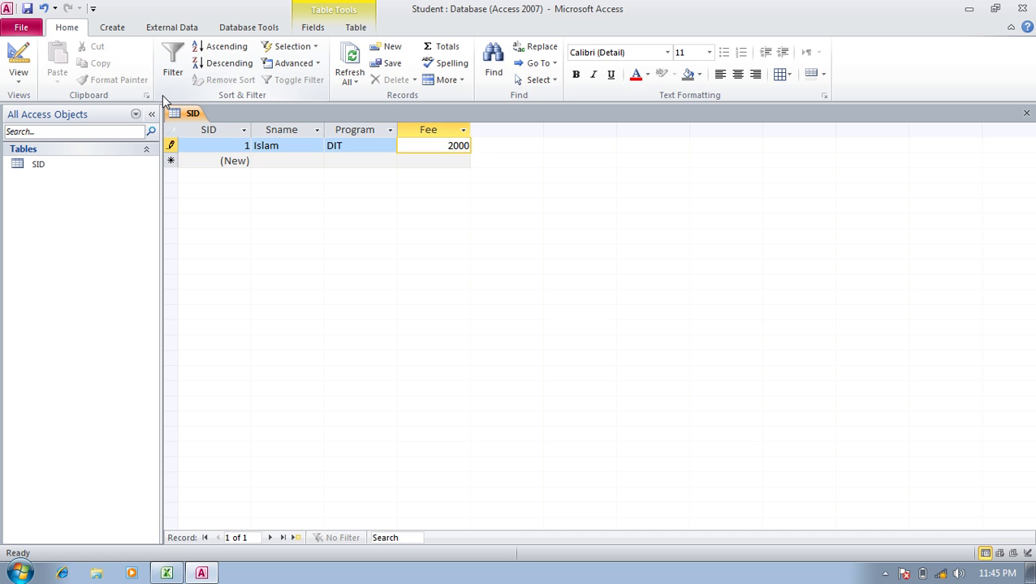
{"action": "key", "text": "Tab"}
{"action": "key", "text": "Tab"}
- Add a second student record with program CIT and fee 1000
{"action": "type", "text": "Salam"}
{"action": "key", "text": "Tab"}
{"action": "type", "text": "CIT"}
{"action": "key", "text": "Tab"}
{"action": "type", "text": "1000"}
{"action": "key", "text": "Tab"}
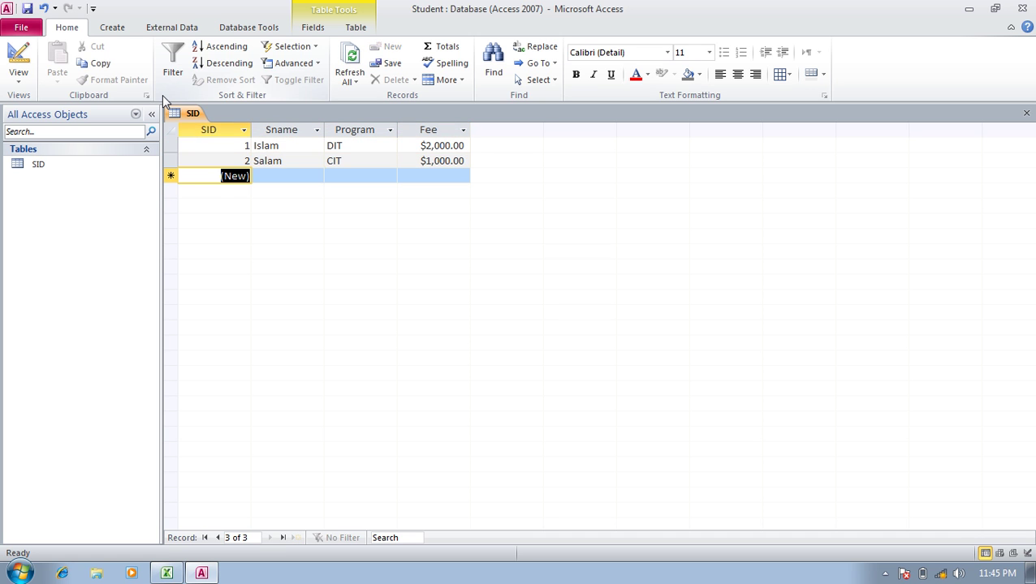
- Add a third student in the Internet program with fee 1,000, then close Access
{"action": "key", "text": "Tab"}
{"action": "type", "text": "Kamal"}
{"action": "key", "text": "Tab"}
{"action": "type", "text": "Internet"}
{"action": "key", "text": "Tab"}
{"action": "type", "text": "1,000"}
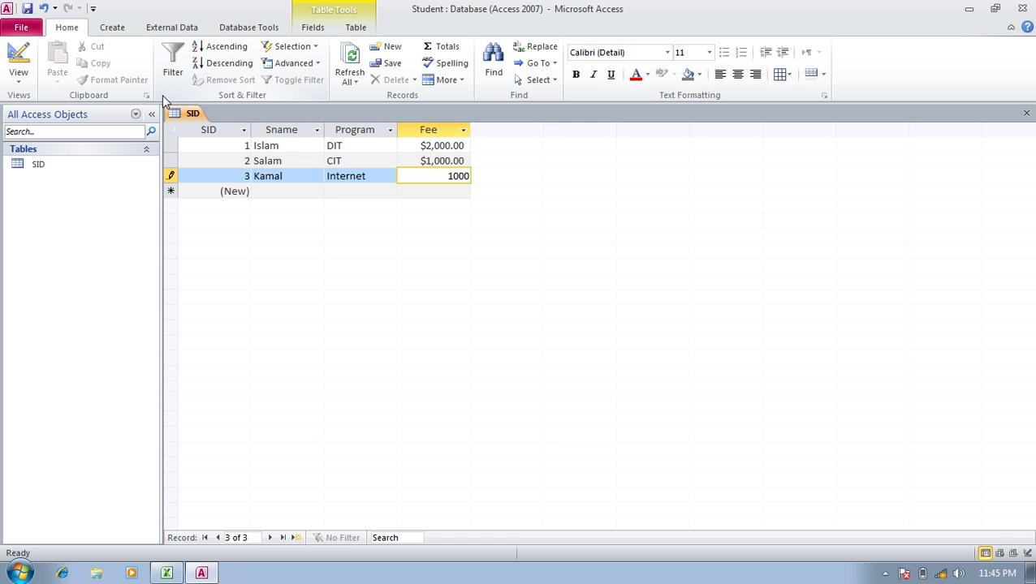
{"action": "key", "text": "Tab"}
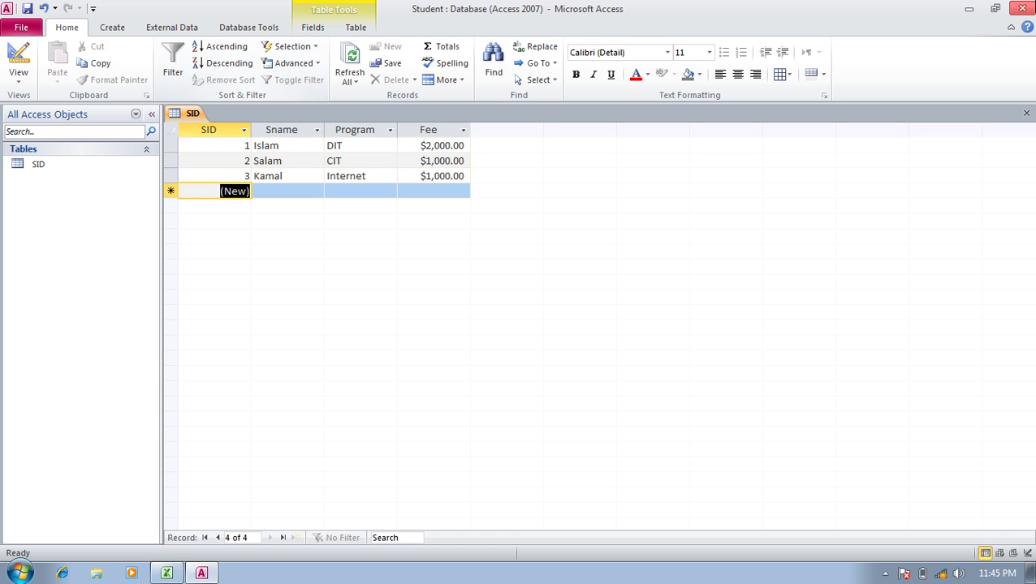
{"action": "left_click", "coordinate": [1025, 8]}
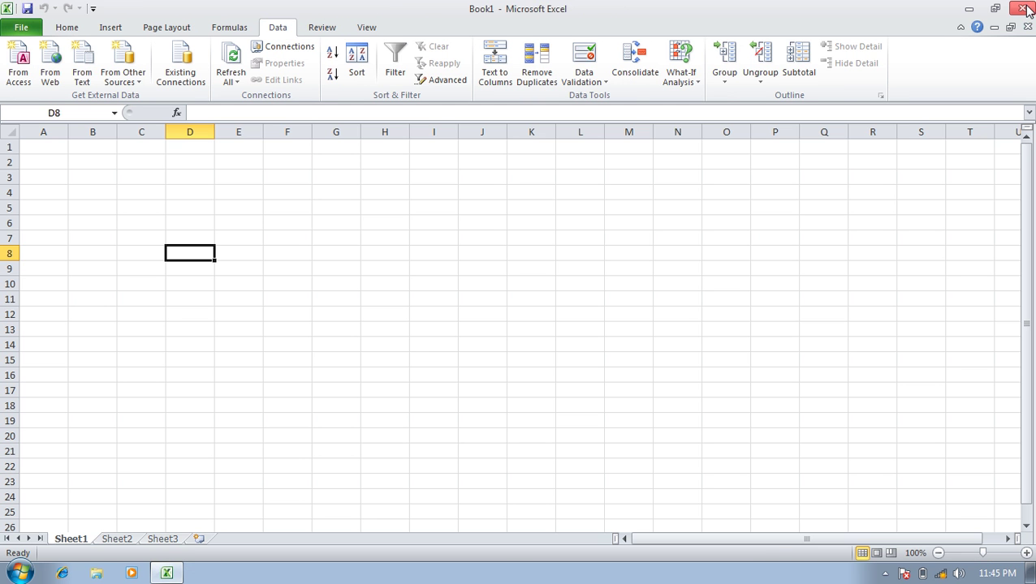
- Select cell K8 and choose the Student database in Documents as the From Access source
{"action": "left_click", "coordinate": [509, 252]}
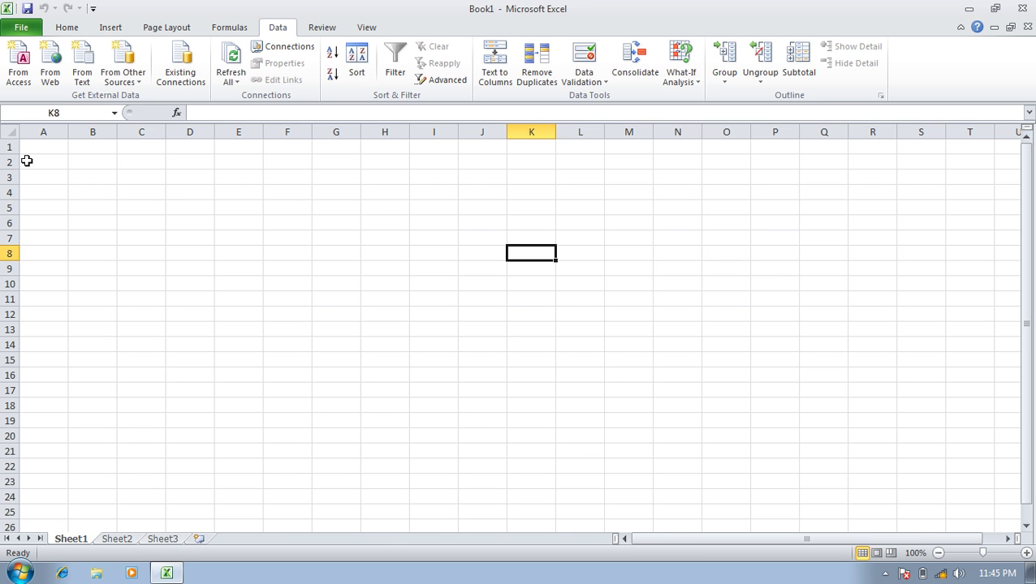
{"action": "left_click", "coordinate": [14, 81]}
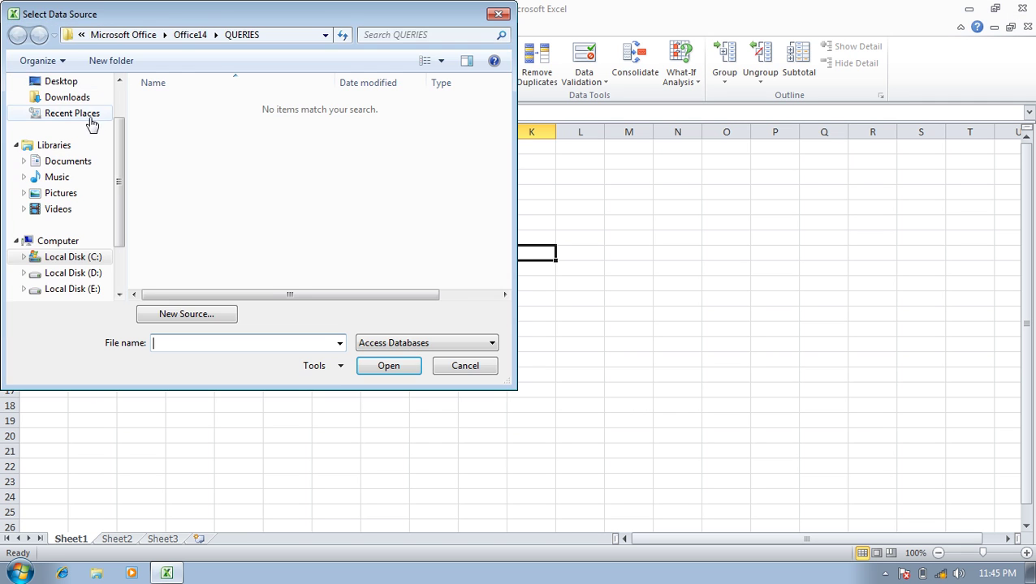
{"action": "left_click", "coordinate": [89, 162]}
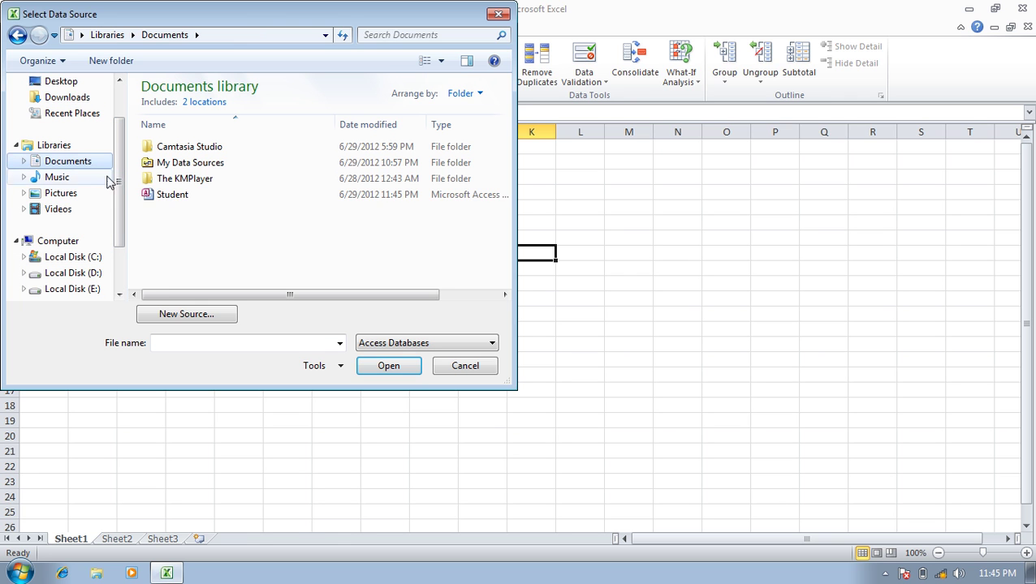
{"action": "left_click", "coordinate": [154, 196]}
{"action": "left_click", "coordinate": [404, 375]}
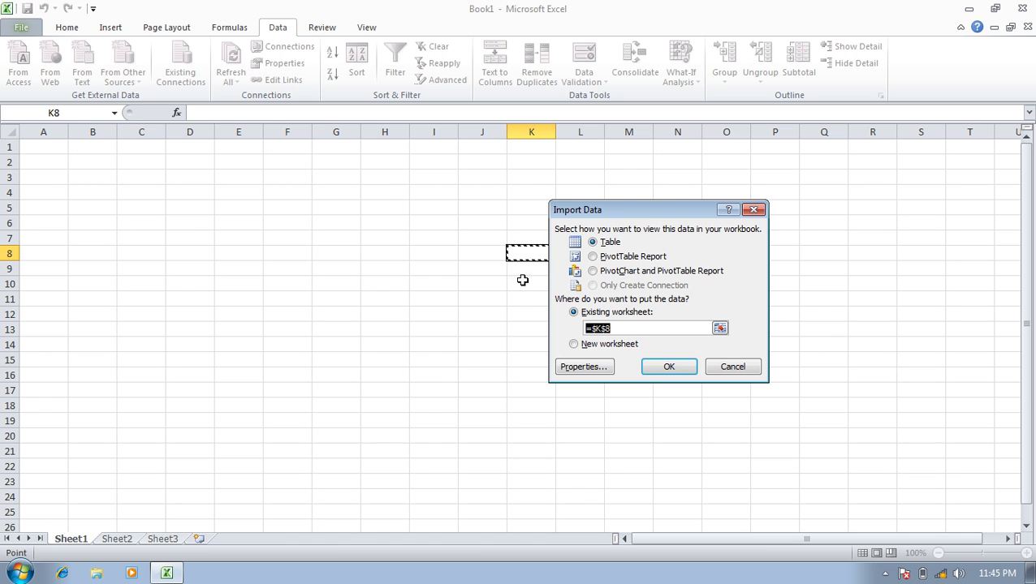
- Import the data as a Table on the existing worksheet at =Sheet1!$A$1
{"action": "left_click", "coordinate": [55, 149]}
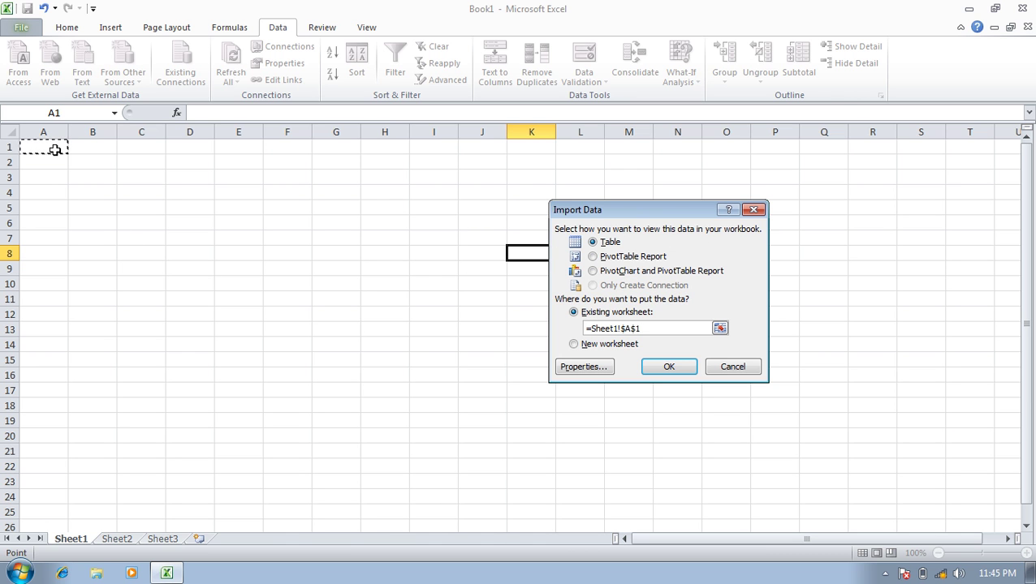
{"action": "left_click", "coordinate": [609, 257]}
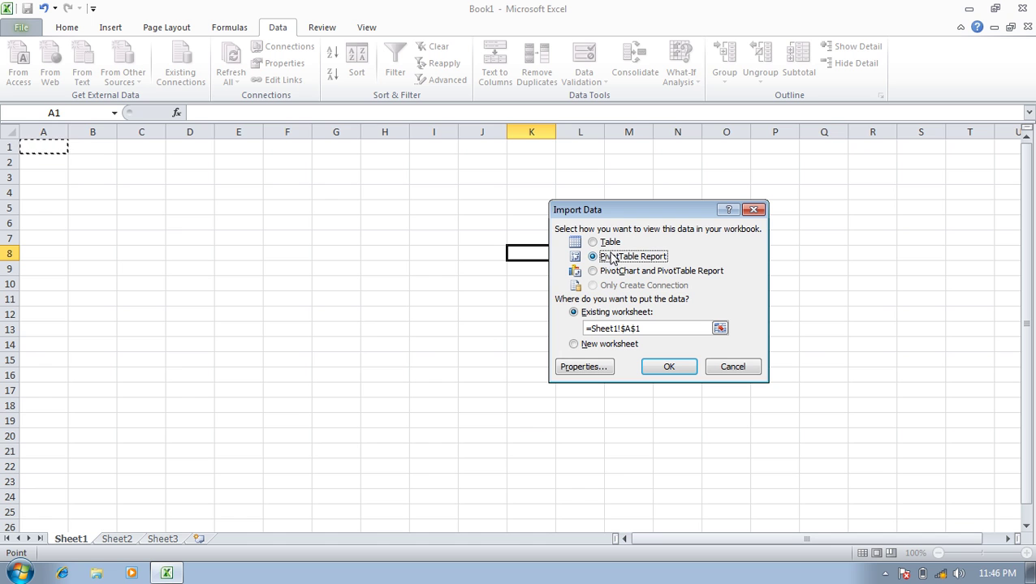
{"action": "left_click", "coordinate": [609, 244]}
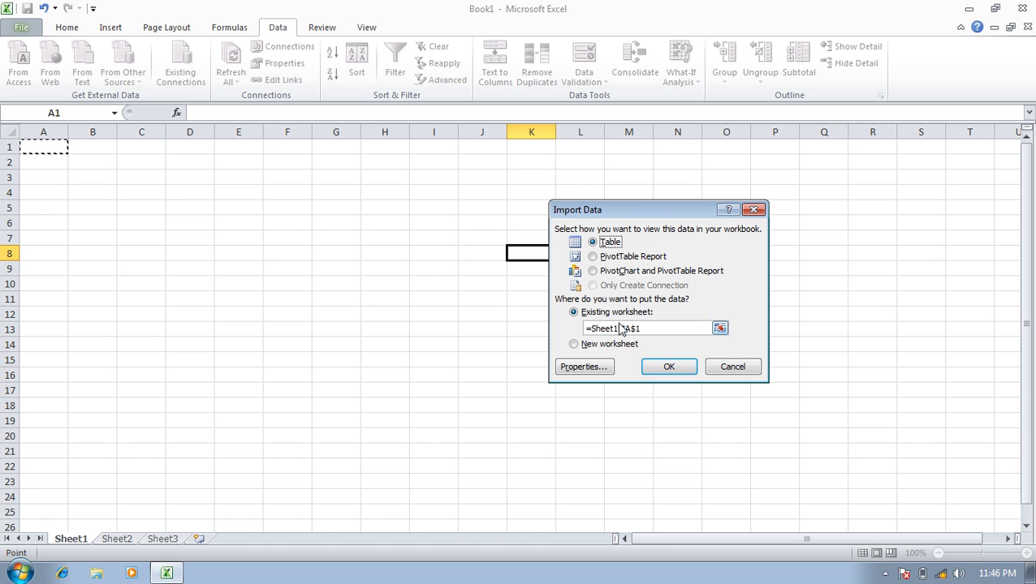
{"action": "left_click", "coordinate": [667, 330]}
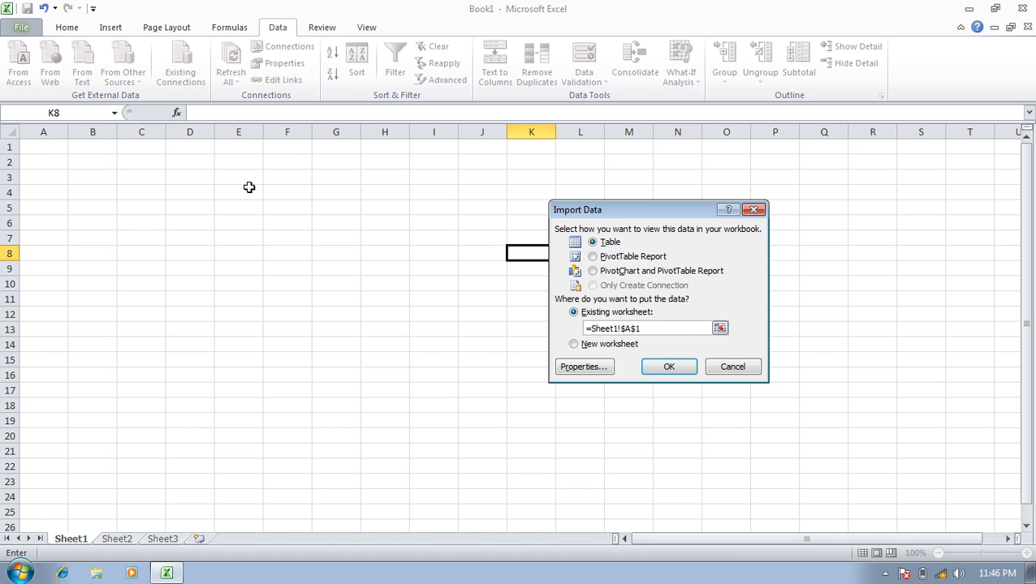
{"action": "type", "text": "+"}
{"action": "left_click", "coordinate": [34, 145]}
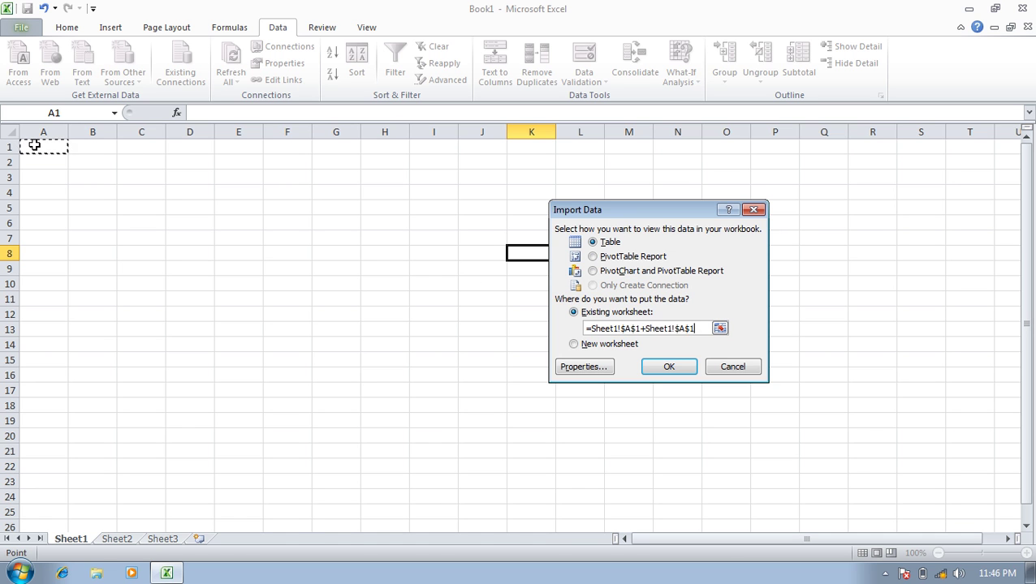
{"action": "key", "text": "BackSpace"}
{"action": "key", "text": "BackSpace"}
{"action": "key", "text": "BackSpace"}
{"action": "key", "text": "BackSpace"}
{"action": "key", "text": "BackSpace"}
{"action": "key", "text": "BackSpace"}
{"action": "key", "text": "BackSpace"}
{"action": "key", "text": "BackSpace"}
{"action": "key", "text": "BackSpace"}
{"action": "key", "text": "BackSpace"}
{"action": "key", "text": "BackSpace"}
{"action": "key", "text": "BackSpace"}
{"action": "key", "text": "BackSpace"}
{"action": "key", "text": "BackSpace"}
{"action": "key", "text": "BackSpace"}
{"action": "key", "text": "BackSpace"}
{"action": "key", "text": "BackSpace"}
{"action": "key", "text": "BackSpace"}
{"action": "key", "text": "BackSpace"}
{"action": "key", "text": "BackSpace"}
{"action": "key", "text": "BackSpace"}
{"action": "key", "text": "BackSpace"}
{"action": "key", "text": "BackSpace"}
{"action": "key", "text": "BackSpace"}
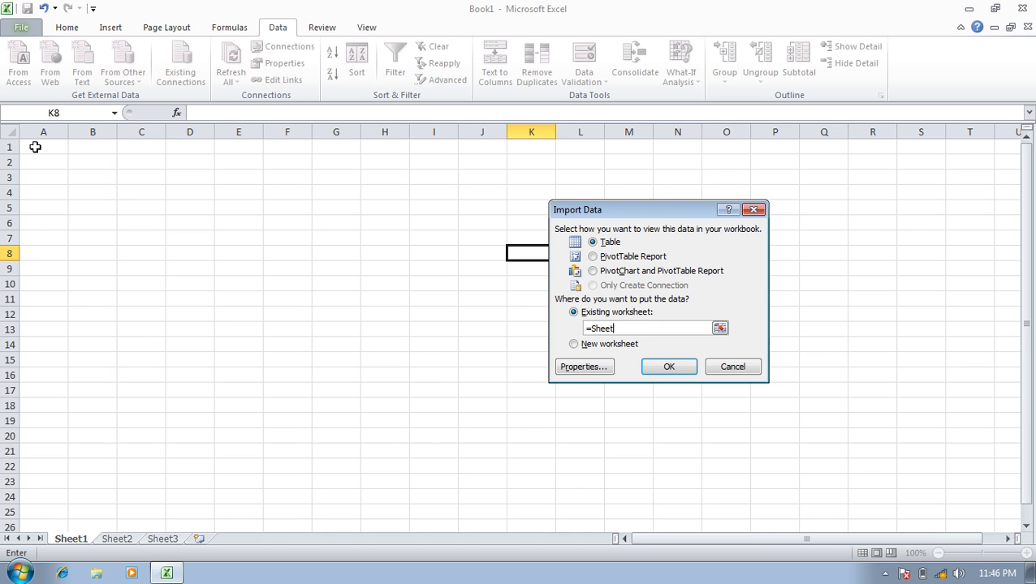
{"action": "left_click", "coordinate": [35, 147]}
{"action": "left_click", "coordinate": [613, 347]}
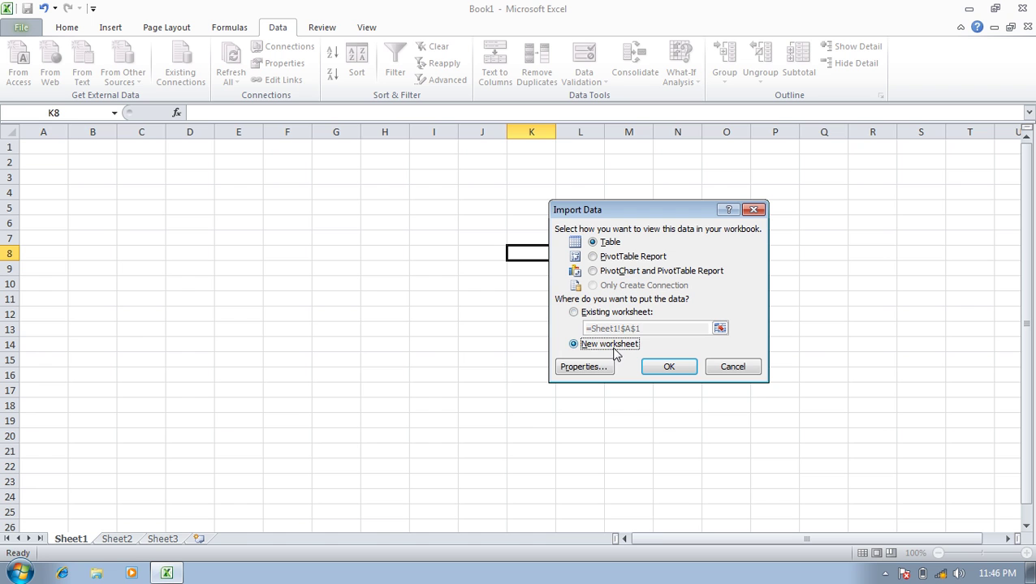
{"action": "left_click", "coordinate": [592, 316]}
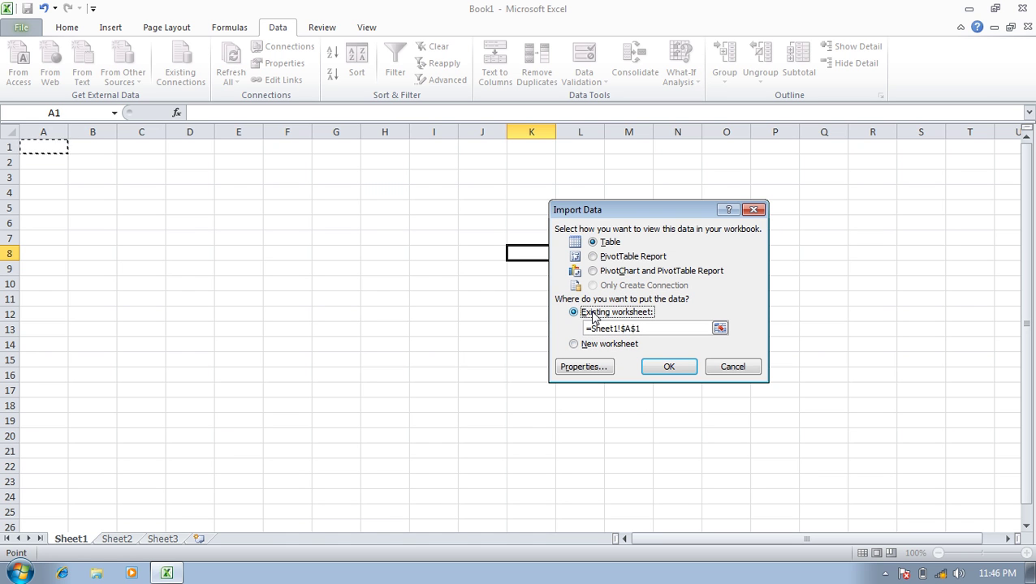
{"action": "left_click", "coordinate": [656, 327]}
{"action": "left_click", "coordinate": [674, 365]}
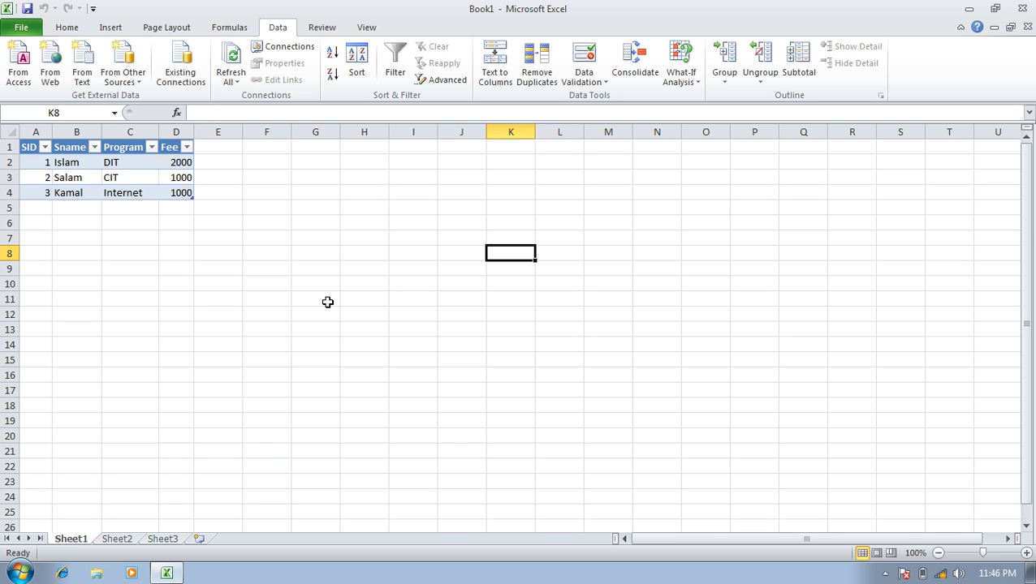
- Select the student table in A1:D4 and apply the red Medium table style
{"action": "left_click_drag", "start_coordinate": [177, 193], "coordinate": [35, 146]}
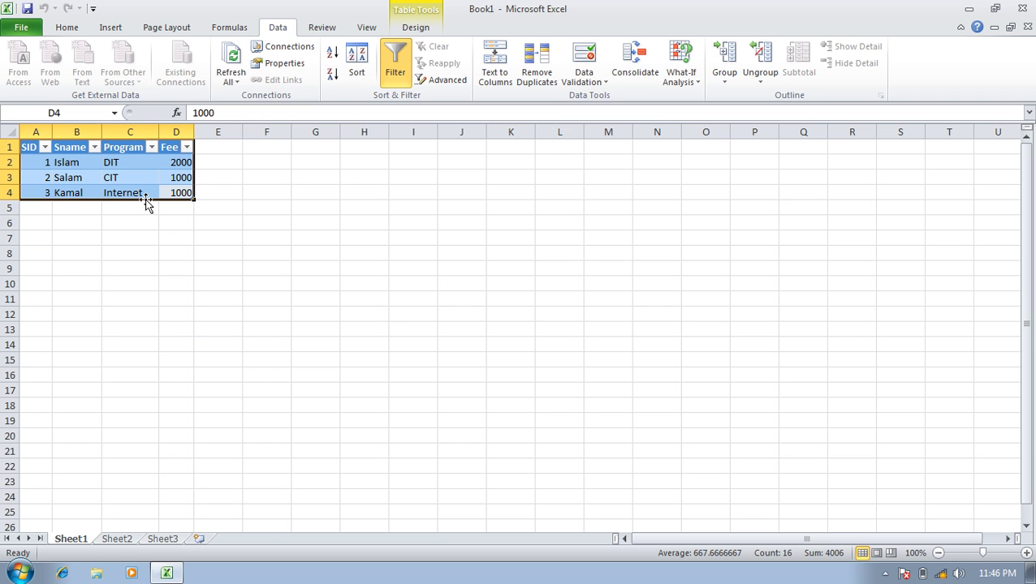
{"action": "left_click", "coordinate": [415, 27]}
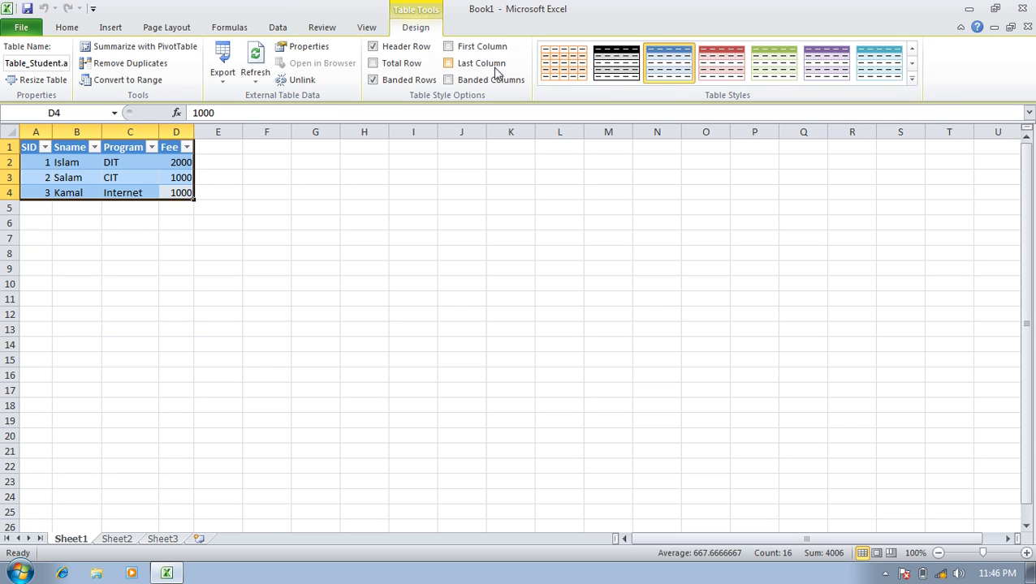
{"action": "left_click", "coordinate": [910, 82]}
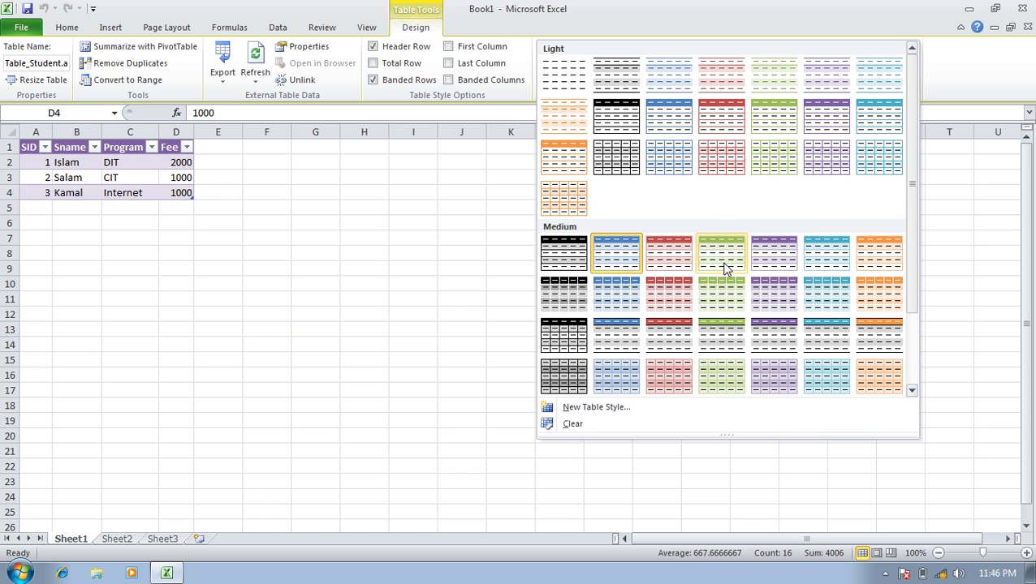
{"action": "left_click", "coordinate": [654, 252]}
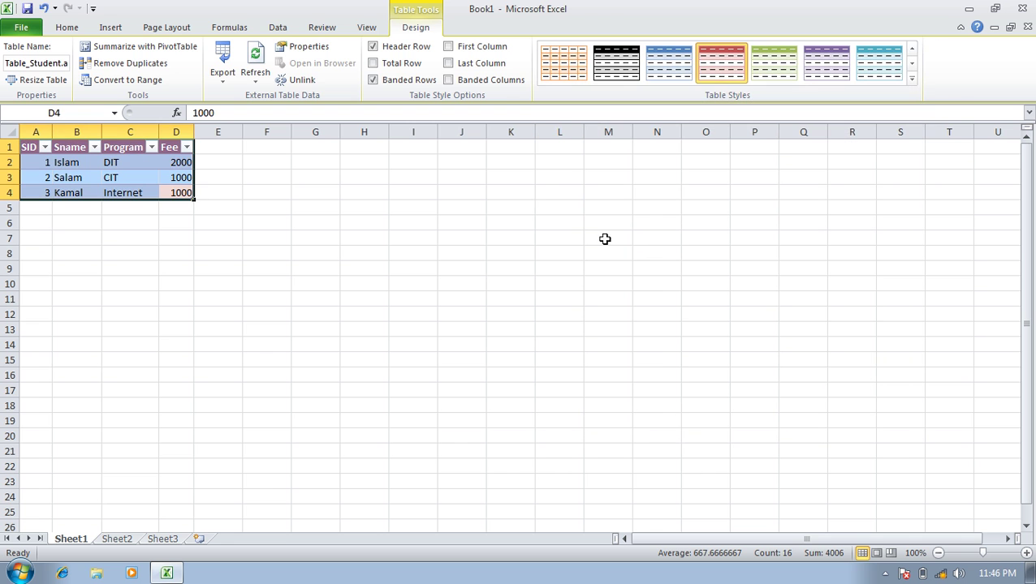
{"action": "left_click", "coordinate": [272, 29]}
{"action": "left_click", "coordinate": [31, 236]}
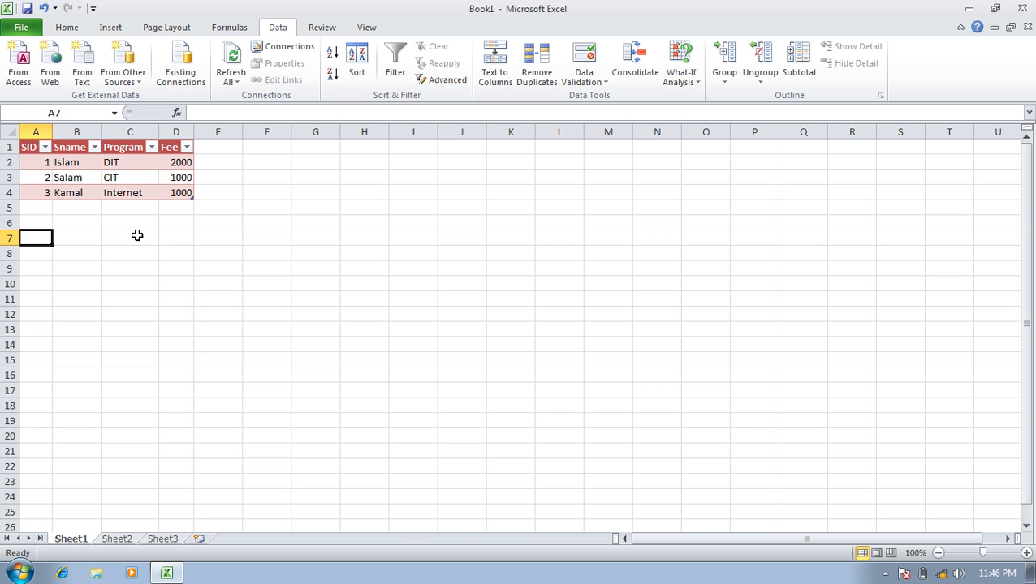
{"action": "left_click", "coordinate": [50, 75]}
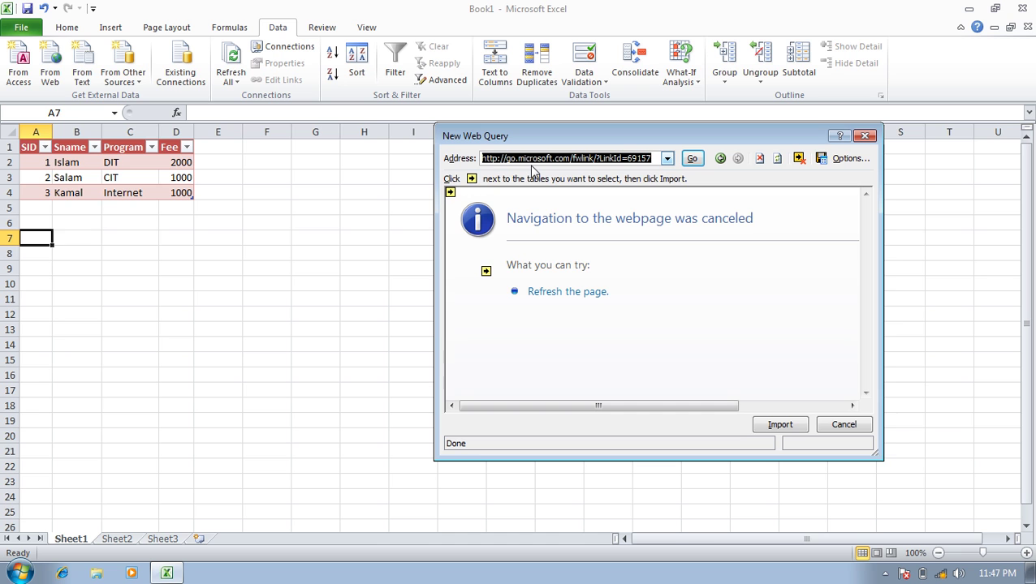
{"action": "type", "text": "gog"}
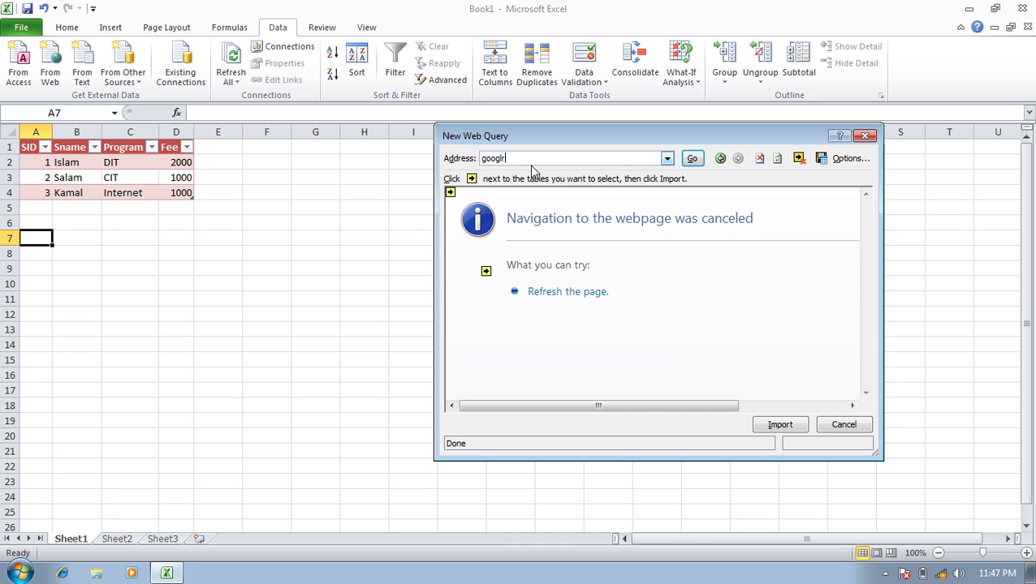
{"action": "key", "text": "Return"}
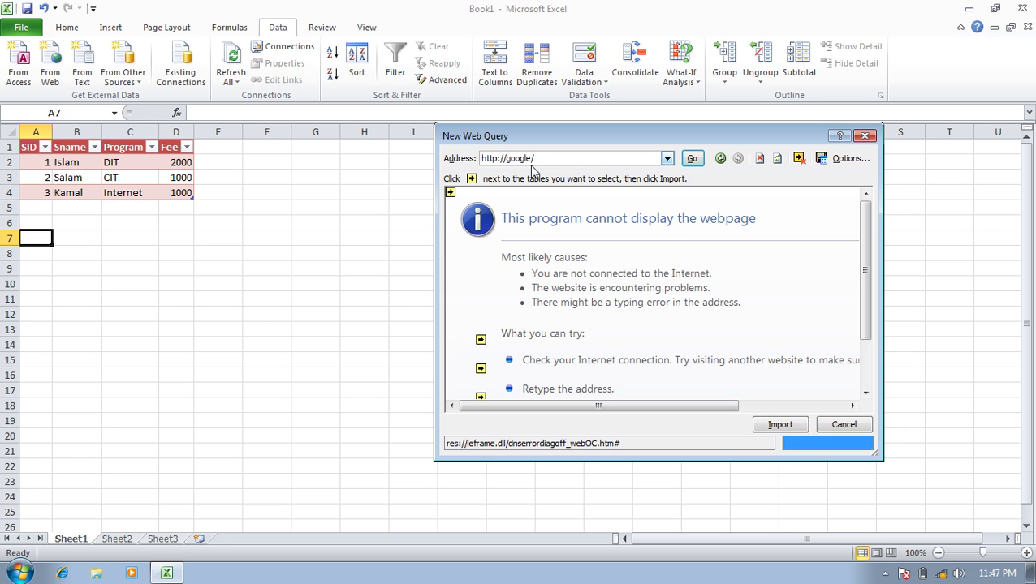
{"action": "left_click_drag", "start_coordinate": [863, 277], "coordinate": [776, 156]}
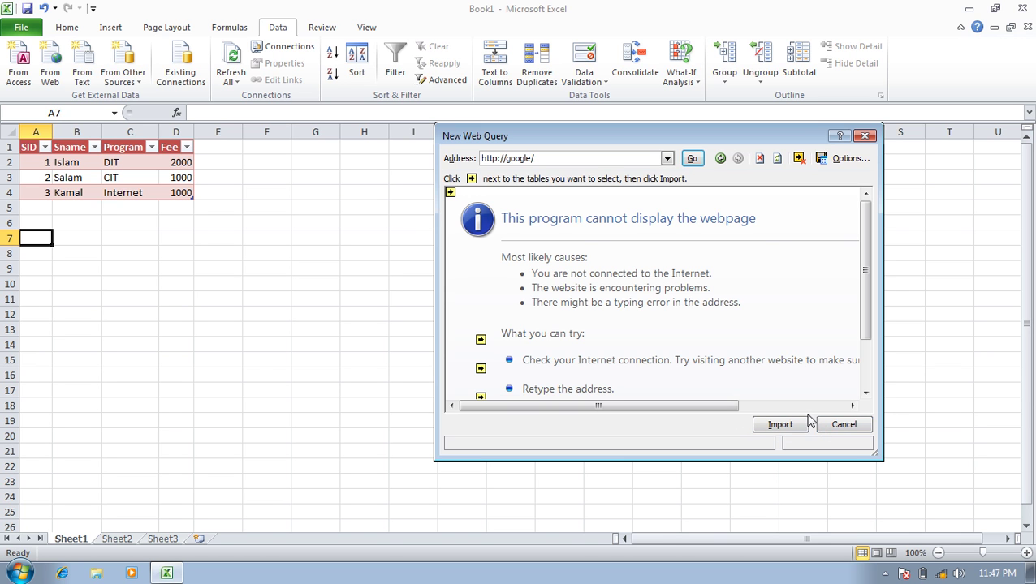
{"action": "left_click", "coordinate": [837, 433]}
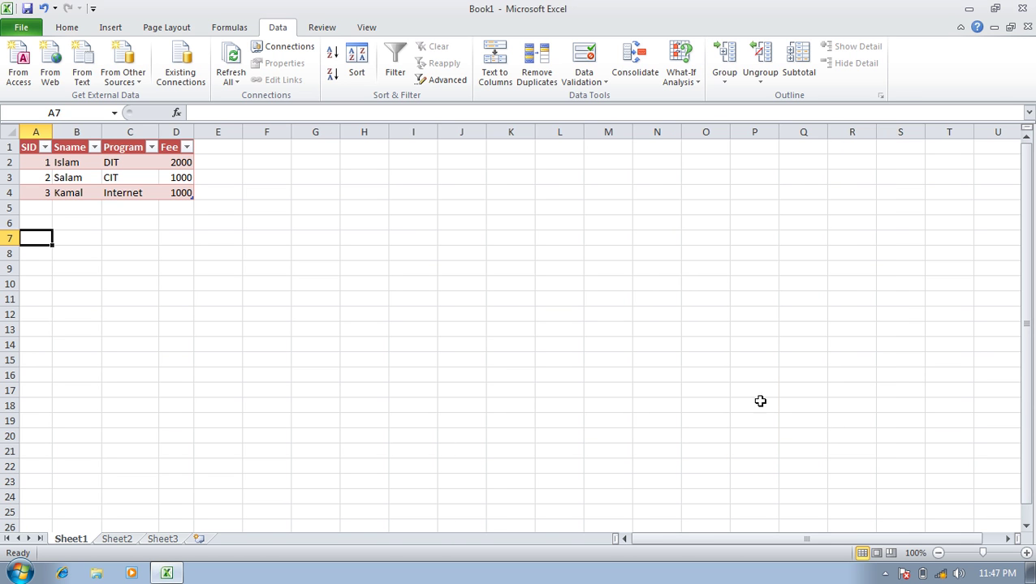
{"action": "left_click", "coordinate": [297, 148]}
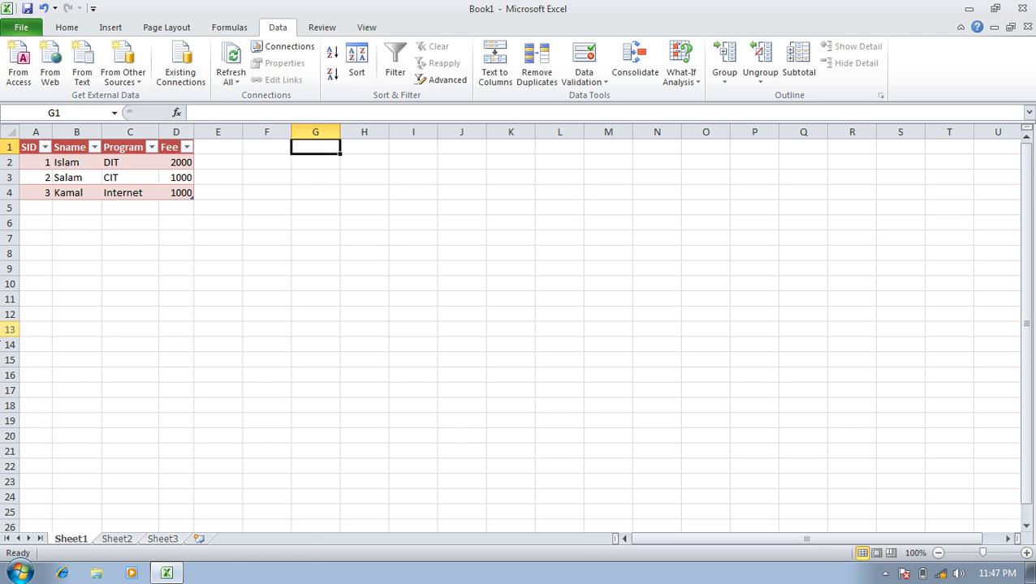
- Launch Notepad from Start search and type SnameProgramFee
{"action": "left_click", "coordinate": [20, 573]}
{"action": "left_click", "coordinate": [88, 537]}
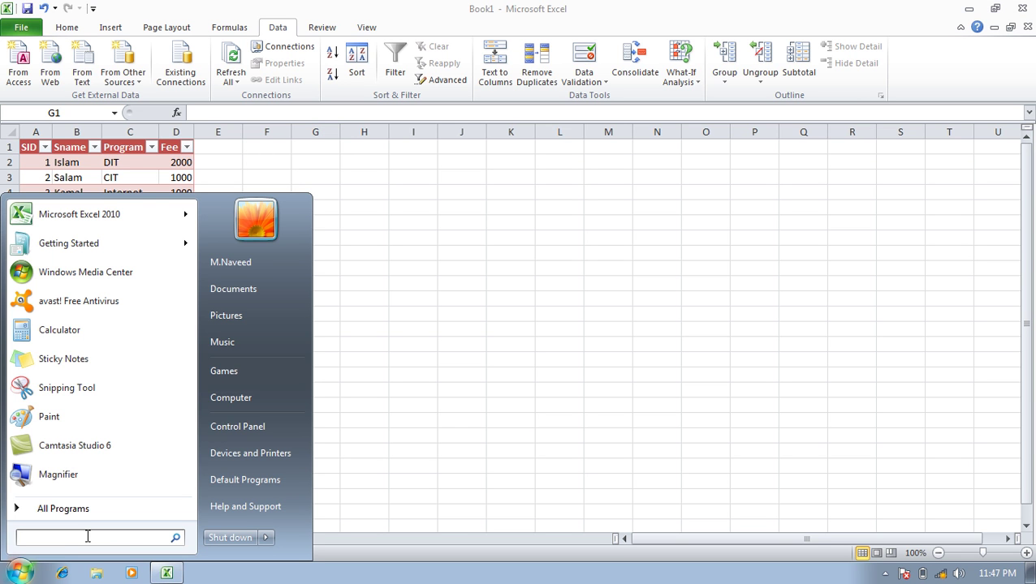
{"action": "type", "text": "Notepad"}
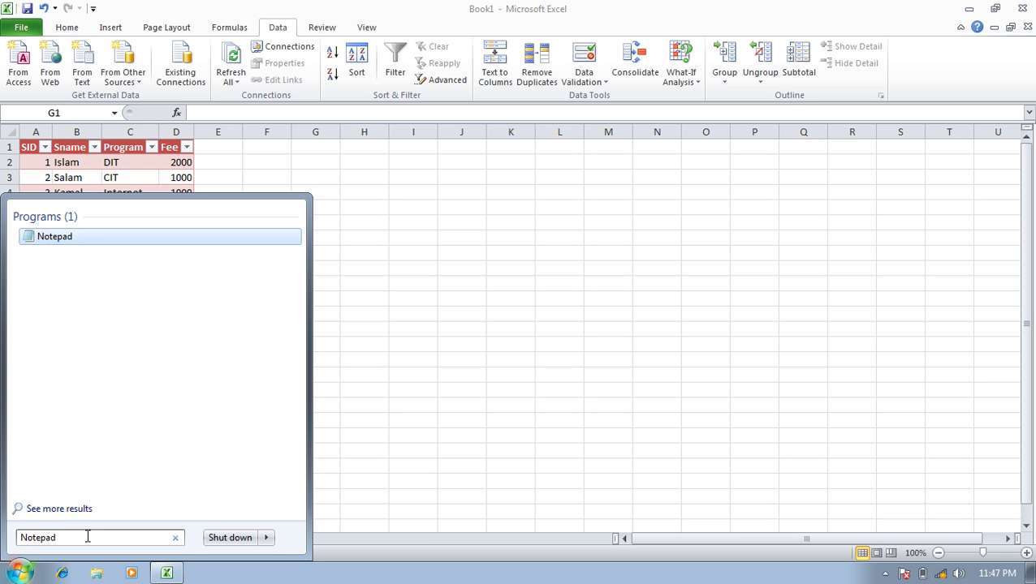
{"action": "key", "text": "Return"}
{"action": "type", "text": "SnameP"}
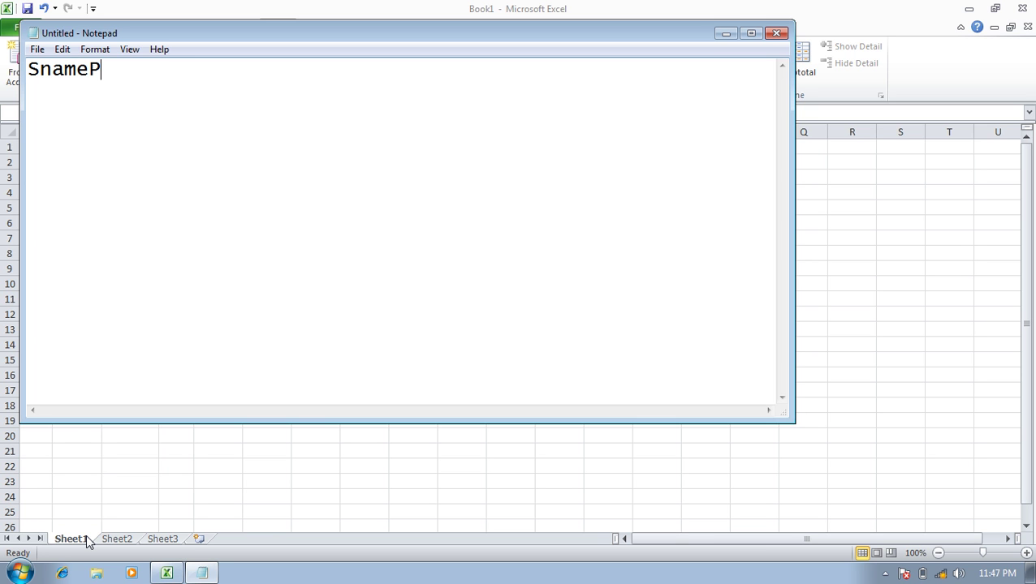
{"action": "type", "text": "rogramFee"}
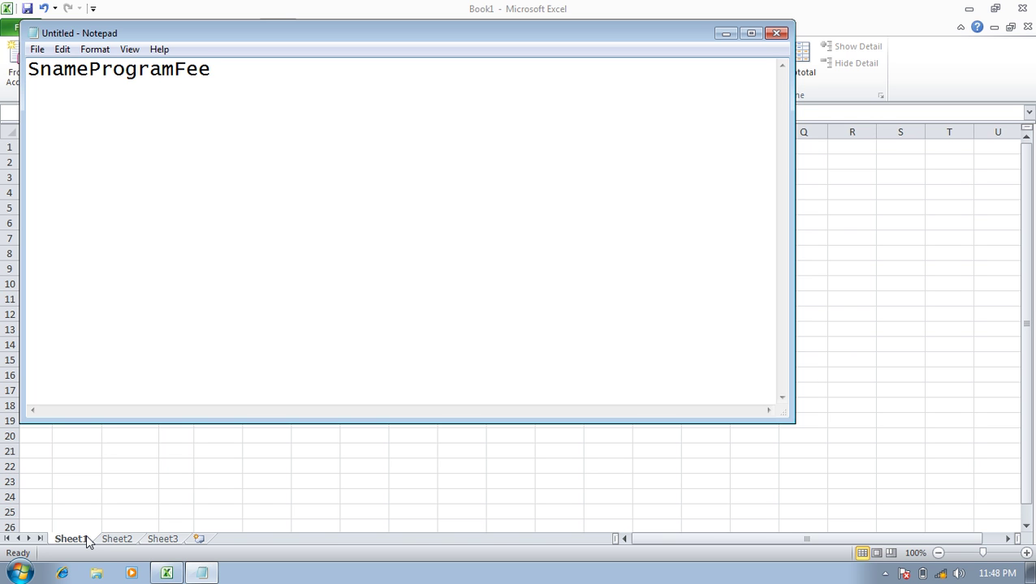
- Save the text as List on the Desktop and close Notepad
{"action": "key", "text": "ctrl+s"}
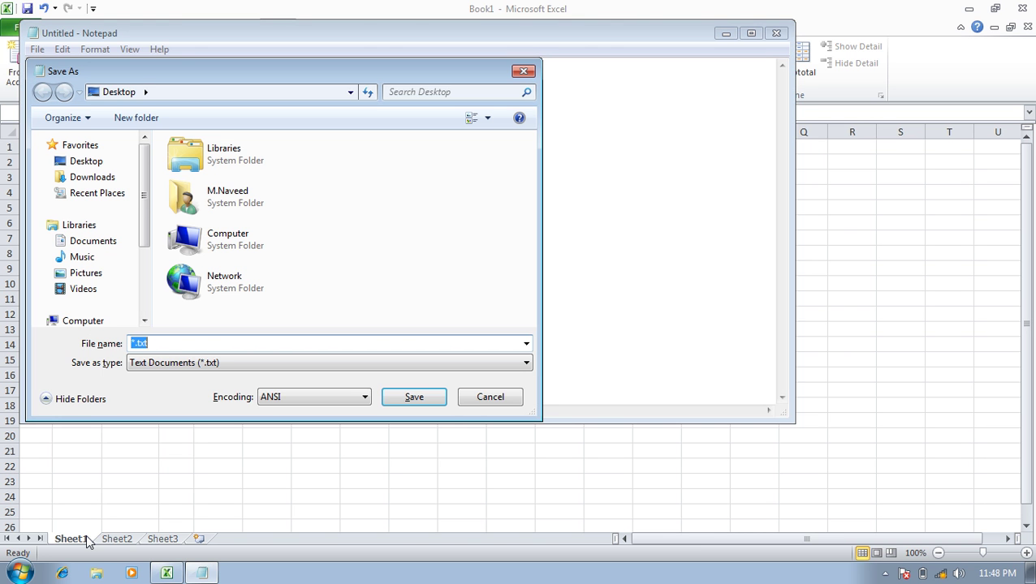
{"action": "type", "text": "List"}
{"action": "left_click", "coordinate": [115, 164]}
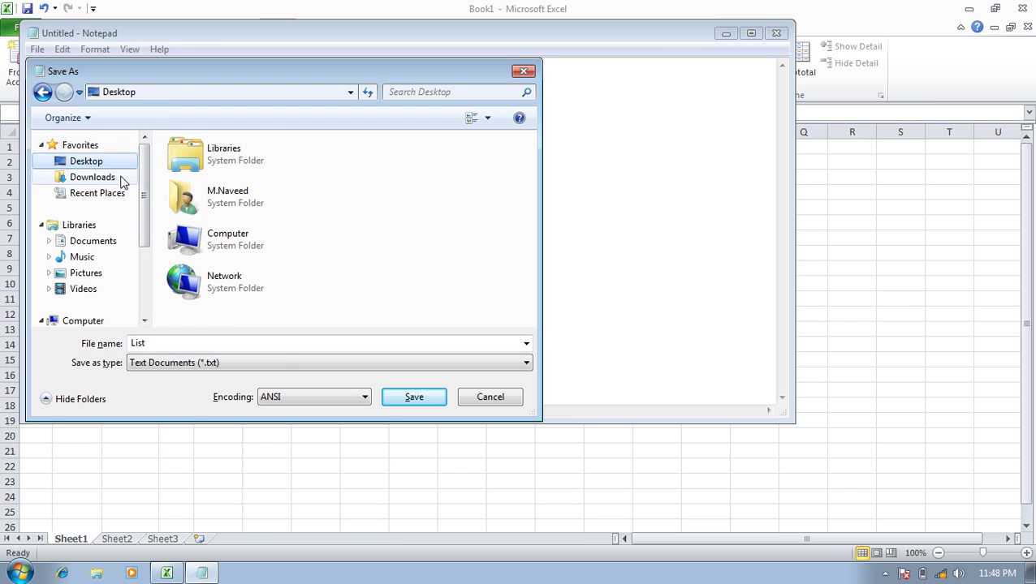
{"action": "left_click", "coordinate": [393, 394]}
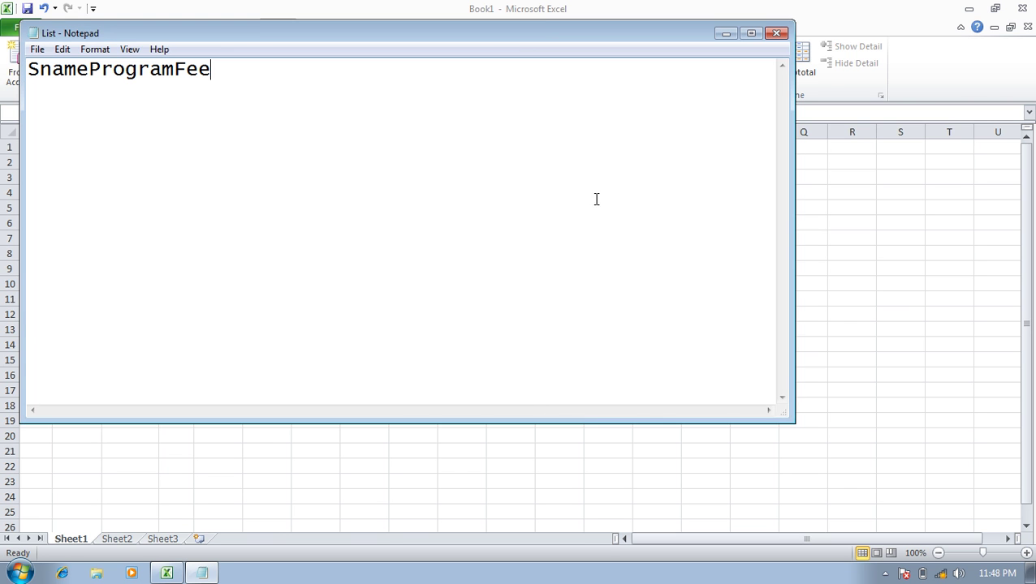
{"action": "left_click", "coordinate": [777, 32]}
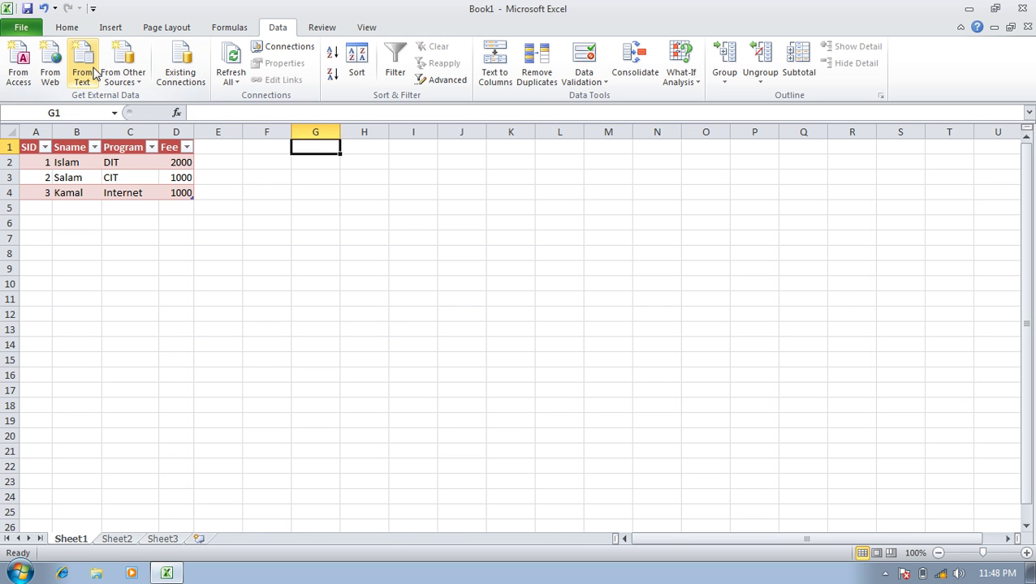
- Use From Text to import the List file from the Desktop
{"action": "left_click", "coordinate": [95, 74]}
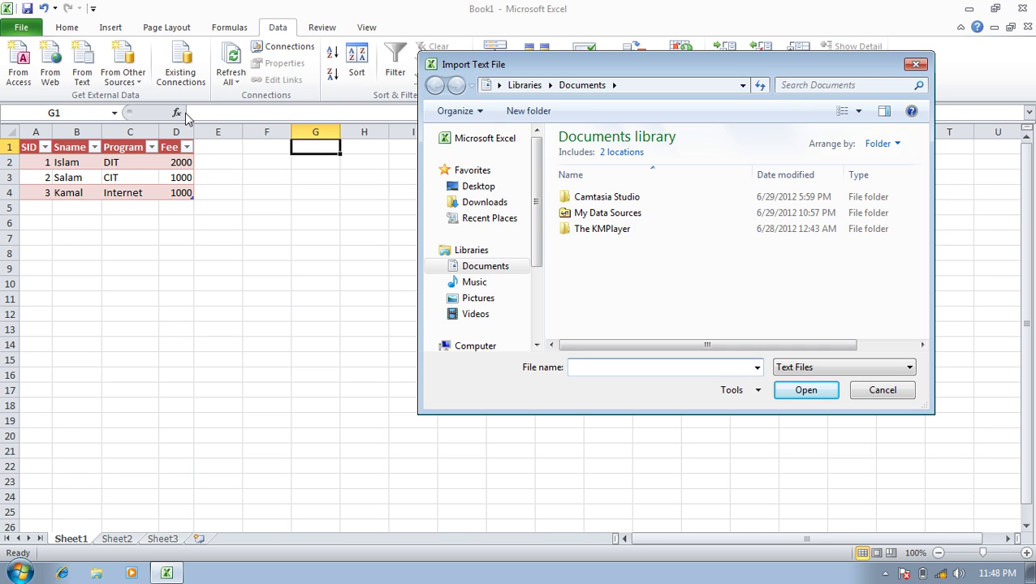
{"action": "left_click", "coordinate": [501, 190]}
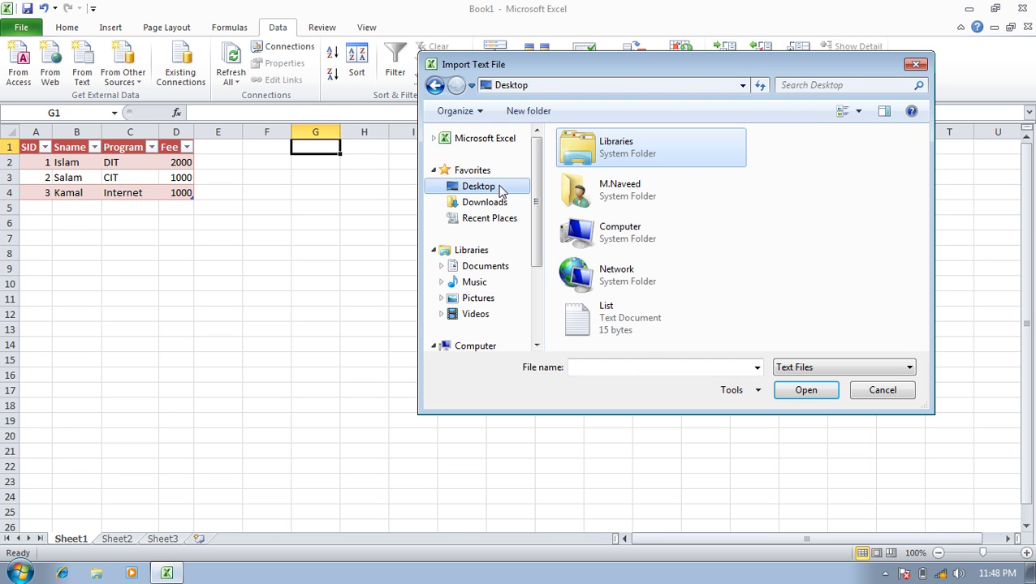
{"action": "left_click", "coordinate": [605, 317]}
{"action": "left_click", "coordinate": [812, 391]}
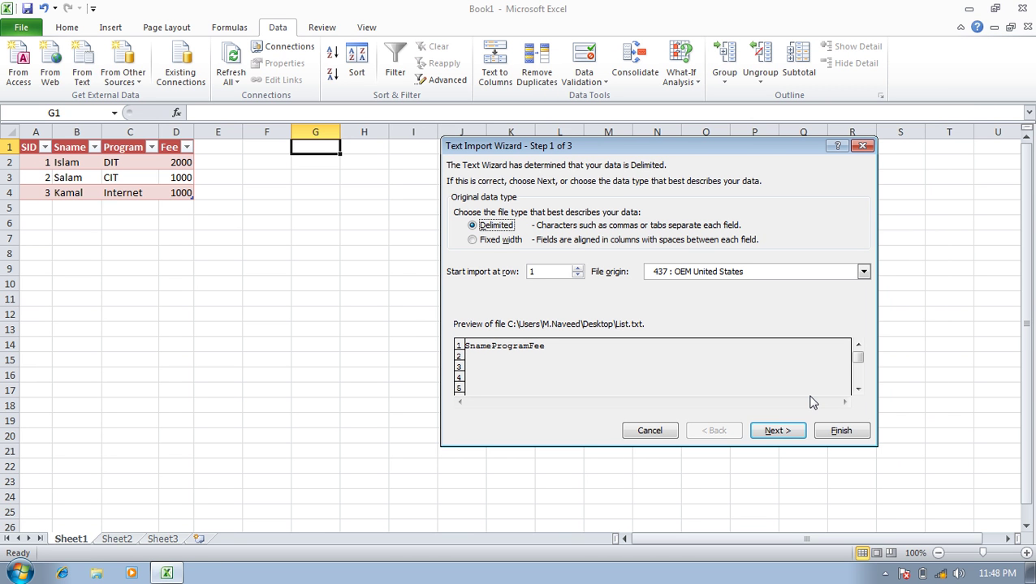
- Choose the Fixed width data type for the List text import
{"action": "left_click", "coordinate": [487, 242]}
{"action": "left_click", "coordinate": [475, 226]}
{"action": "left_click", "coordinate": [476, 241]}
{"action": "left_click", "coordinate": [482, 230]}
{"action": "left_click", "coordinate": [494, 246]}
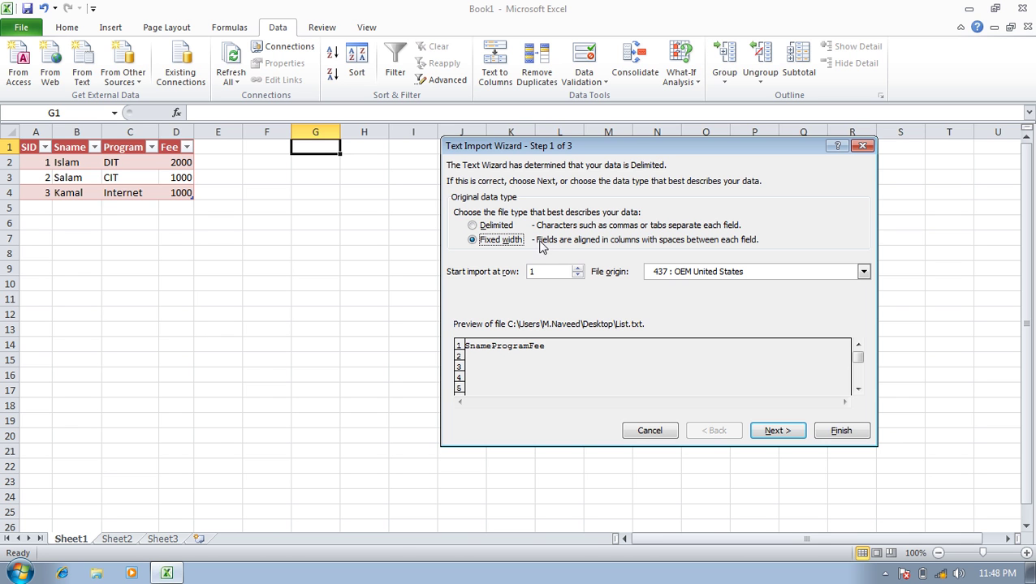
{"action": "left_click", "coordinate": [769, 435]}
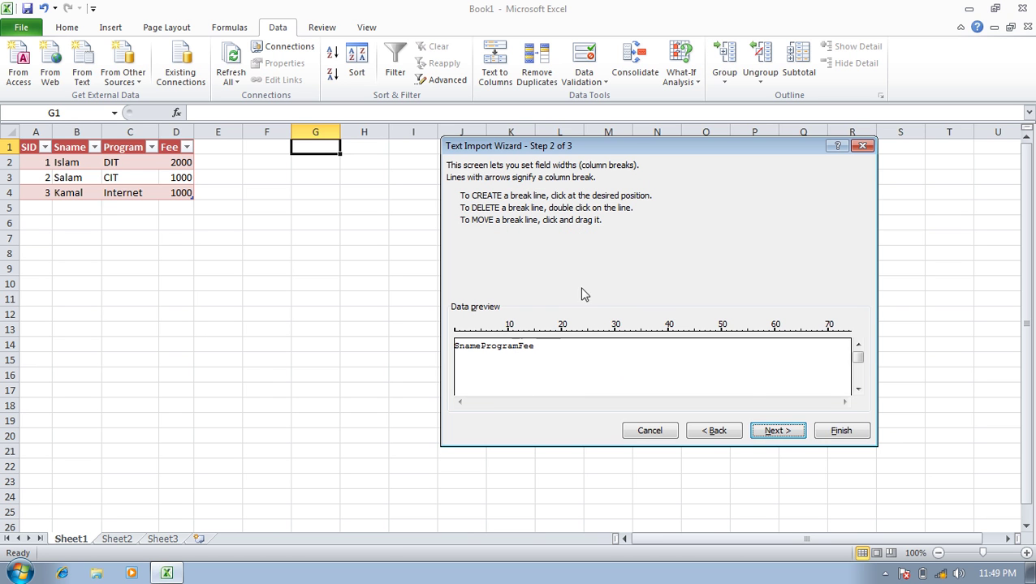
- Add column breaks after Sname and between Program and Fee
{"action": "left_click", "coordinate": [480, 349]}
{"action": "left_click", "coordinate": [518, 349]}
{"action": "left_click", "coordinate": [778, 430]}
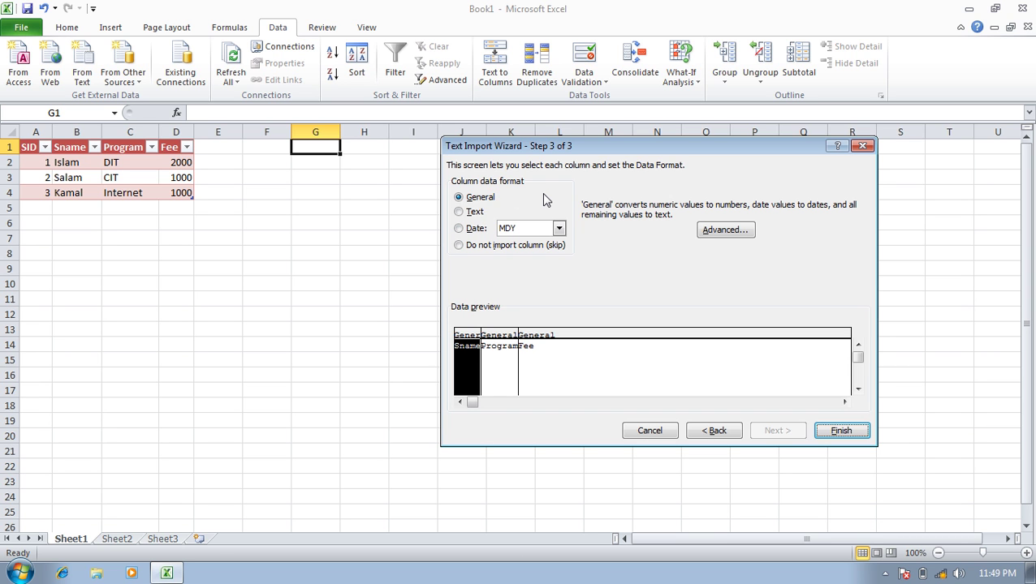
- Keep the General column format, leave the advanced settings unchanged, and finish the wizard
{"action": "left_click", "coordinate": [472, 212]}
{"action": "left_click", "coordinate": [474, 229]}
{"action": "left_click", "coordinate": [476, 200]}
{"action": "left_click", "coordinate": [727, 234]}
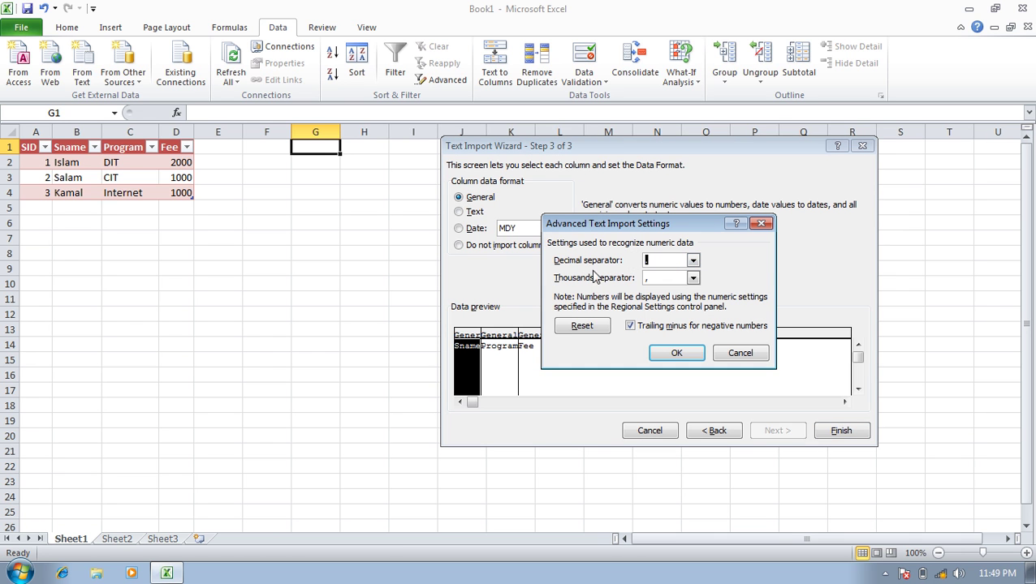
{"action": "left_click", "coordinate": [759, 361]}
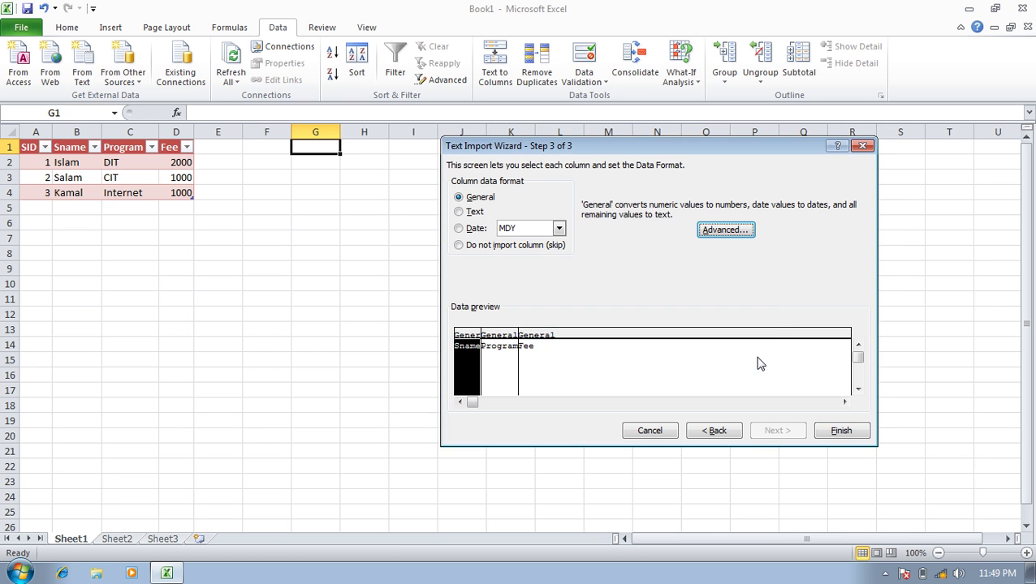
{"action": "left_click", "coordinate": [841, 431]}
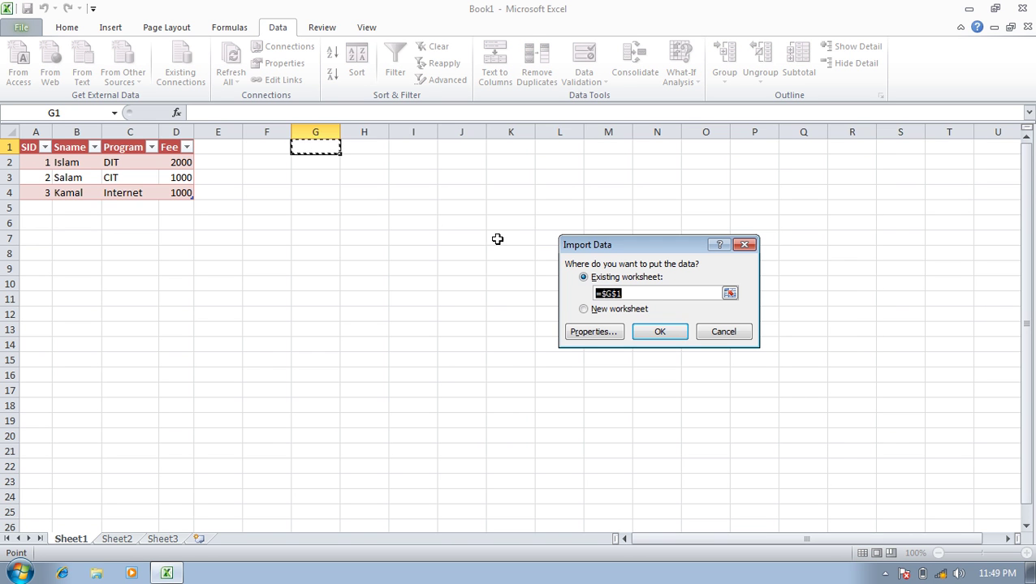
- Import the List headers into the existing worksheet starting at cell G1
{"action": "left_click", "coordinate": [600, 311]}
{"action": "left_click", "coordinate": [621, 279]}
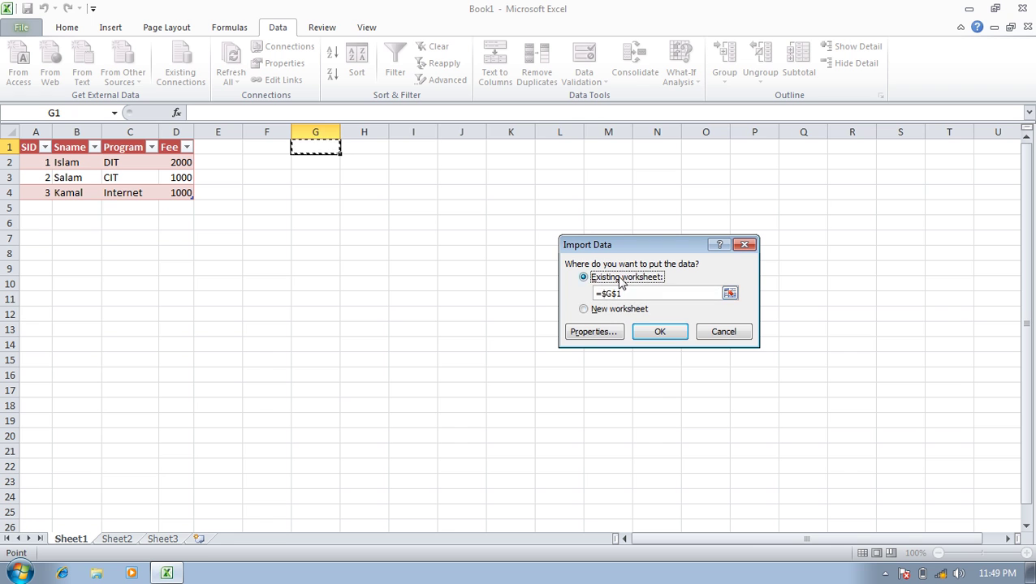
{"action": "left_click", "coordinate": [656, 331]}
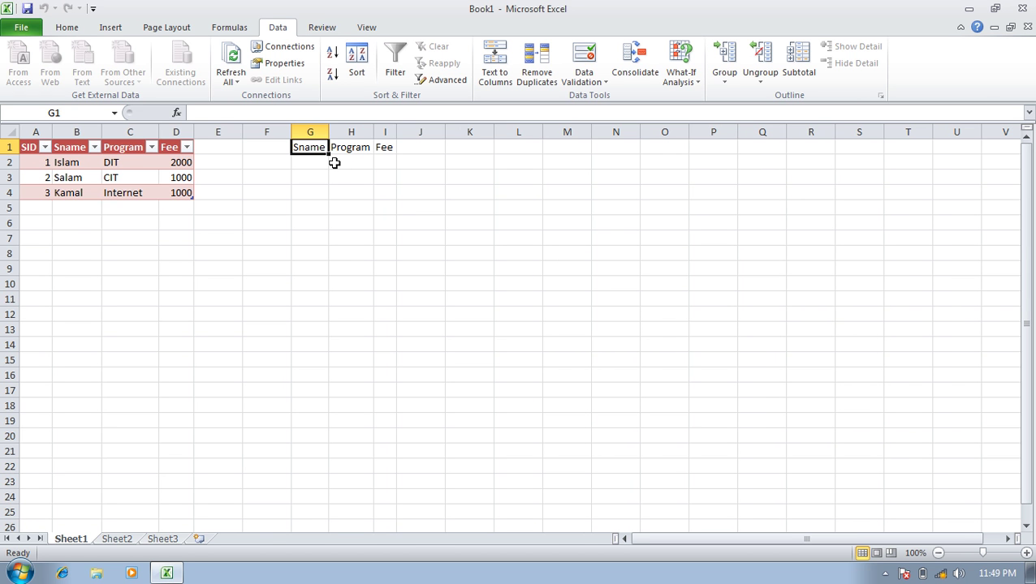
- Enter Islam, DIT and 2000 in G2:I2 beneath the headers
{"action": "key", "text": "Down"}
{"action": "type", "text": "Islam"}
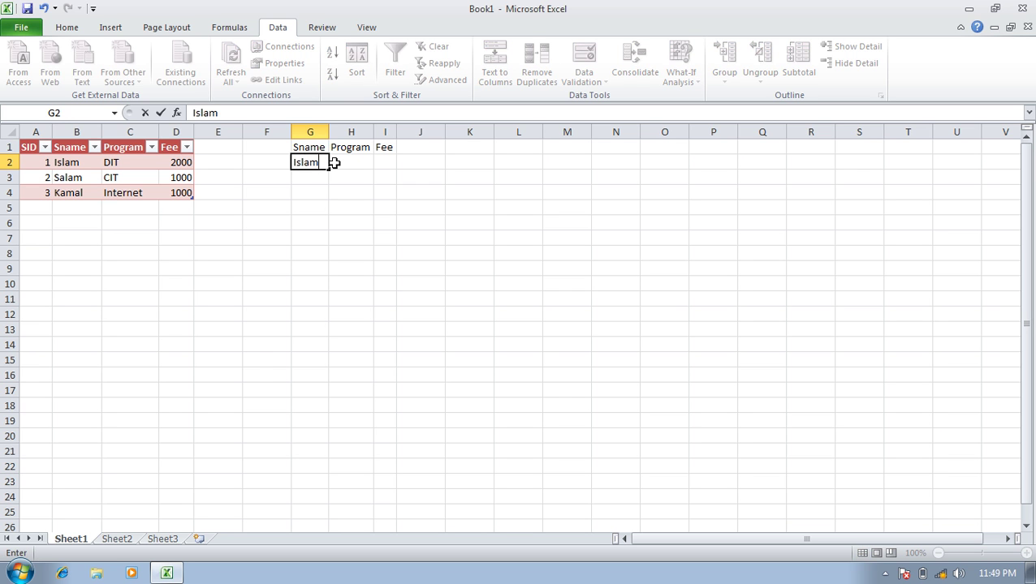
{"action": "key", "text": "Tab"}
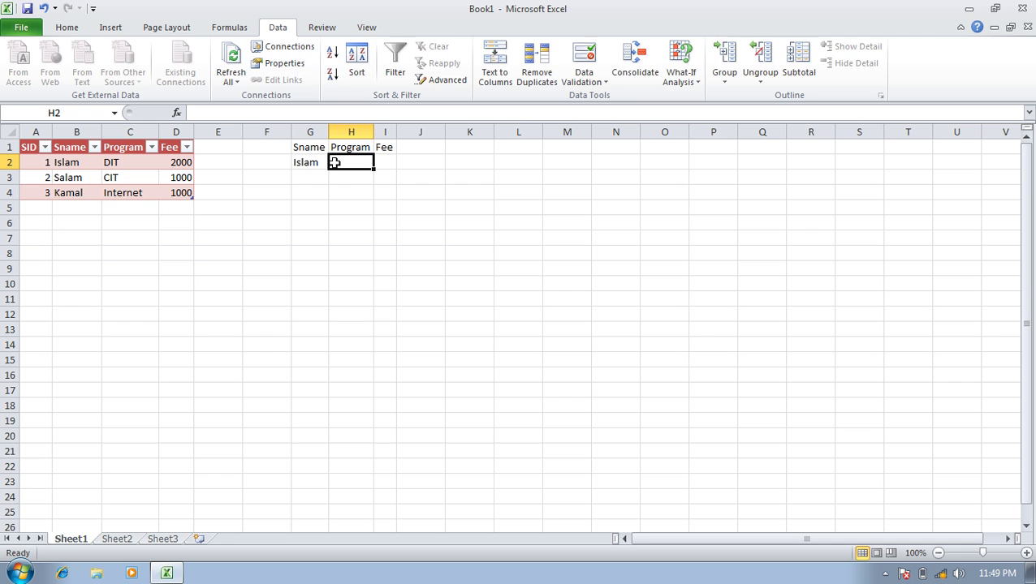
{"action": "type", "text": "DIT"}
{"action": "key", "text": "Tab"}
{"action": "type", "text": "20"}
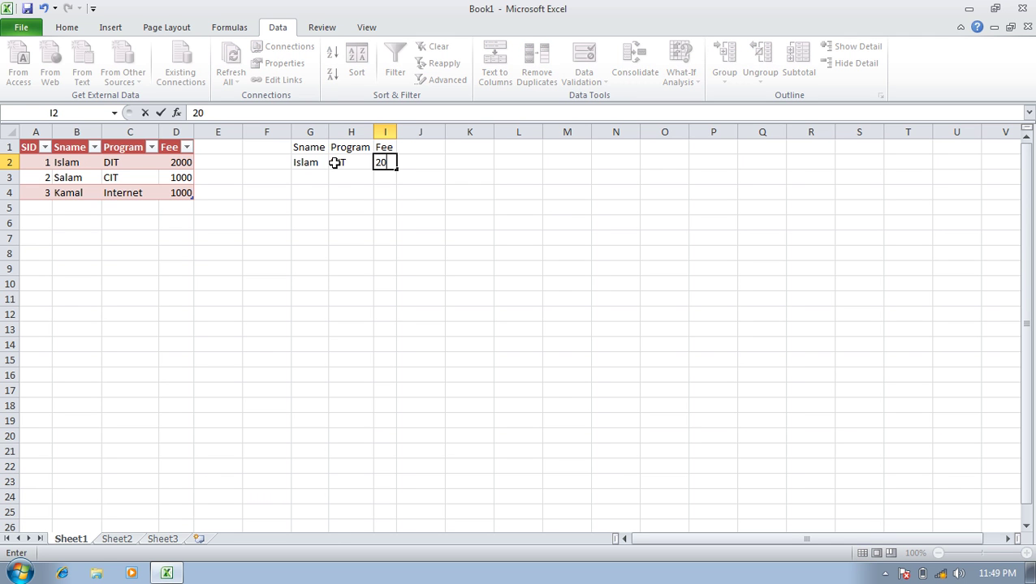
{"action": "key", "text": "Return"}
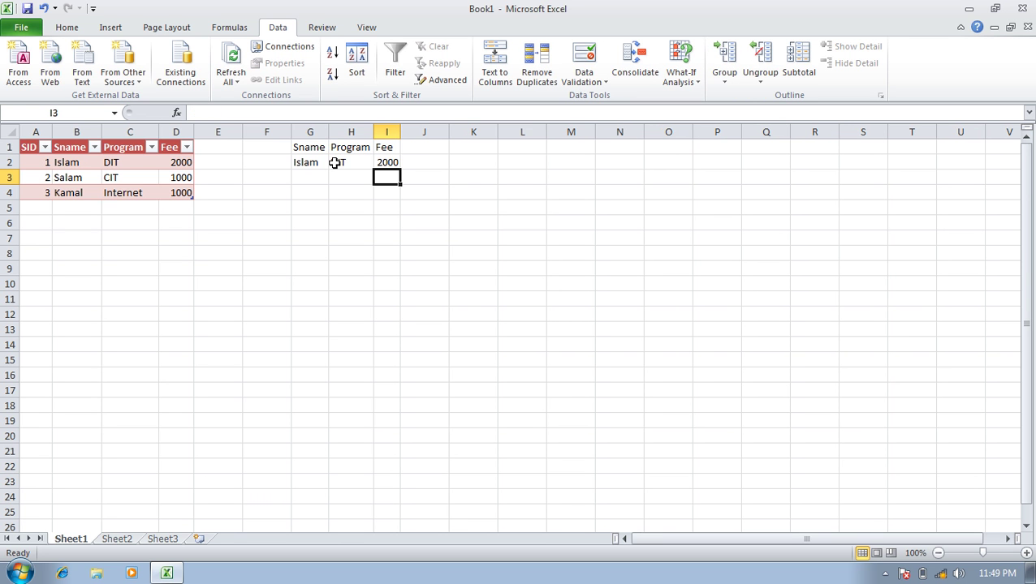
{"action": "left_click", "coordinate": [455, 154]}
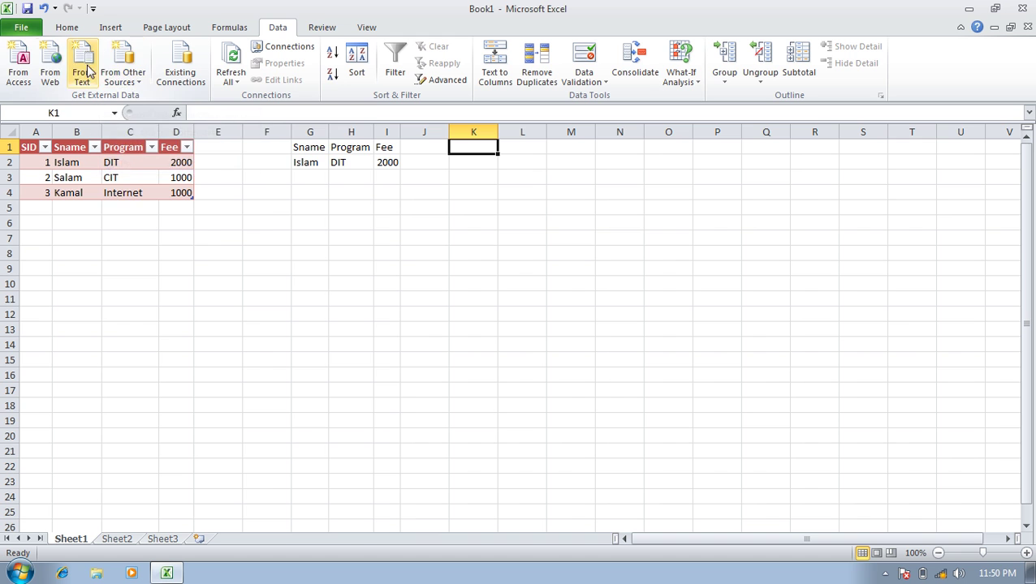
- Look through other data sources and the List and Student connections, then cancel without importing
{"action": "left_click", "coordinate": [123, 77]}
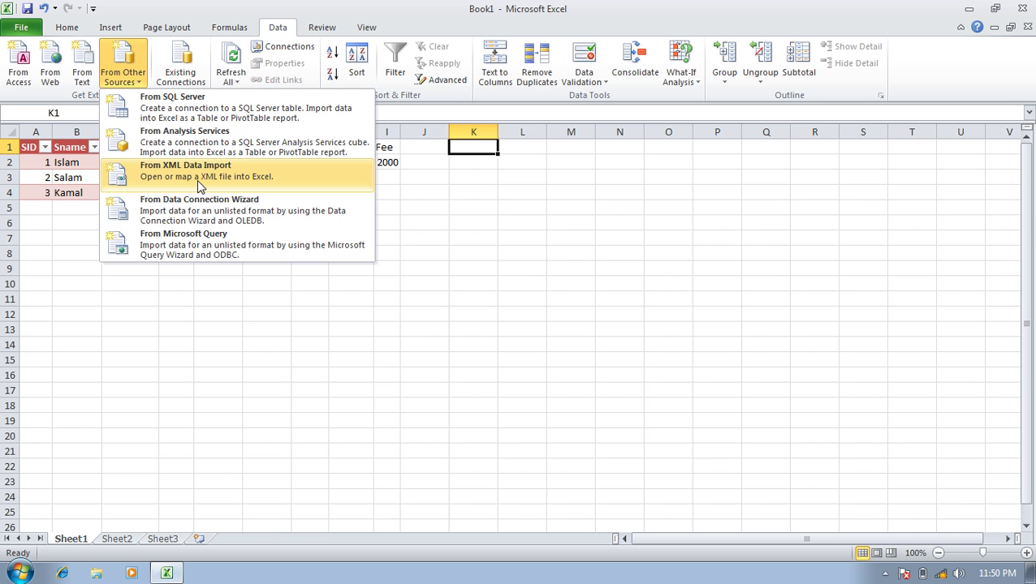
{"action": "left_click", "coordinate": [255, 7]}
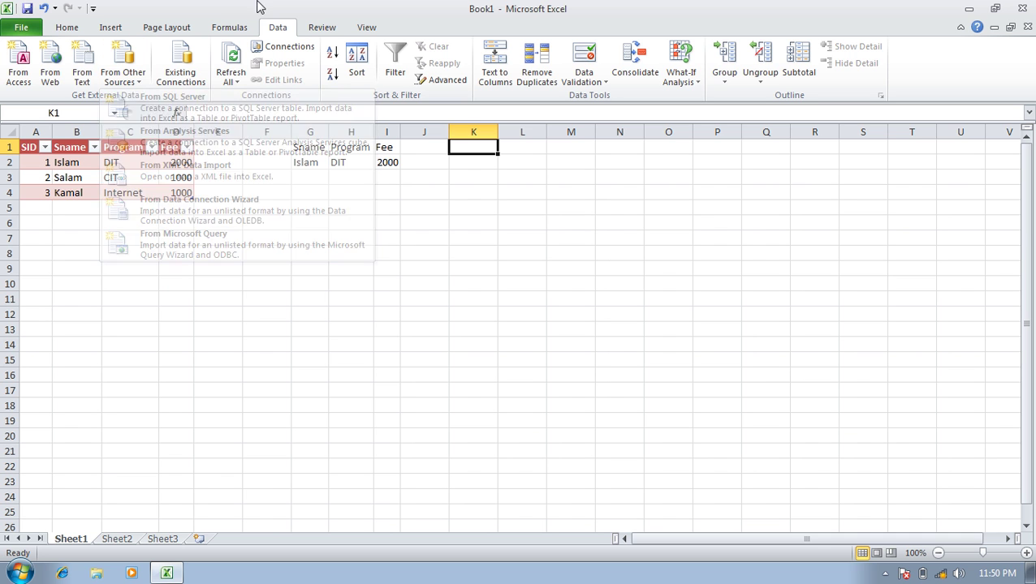
{"action": "left_click", "coordinate": [181, 64]}
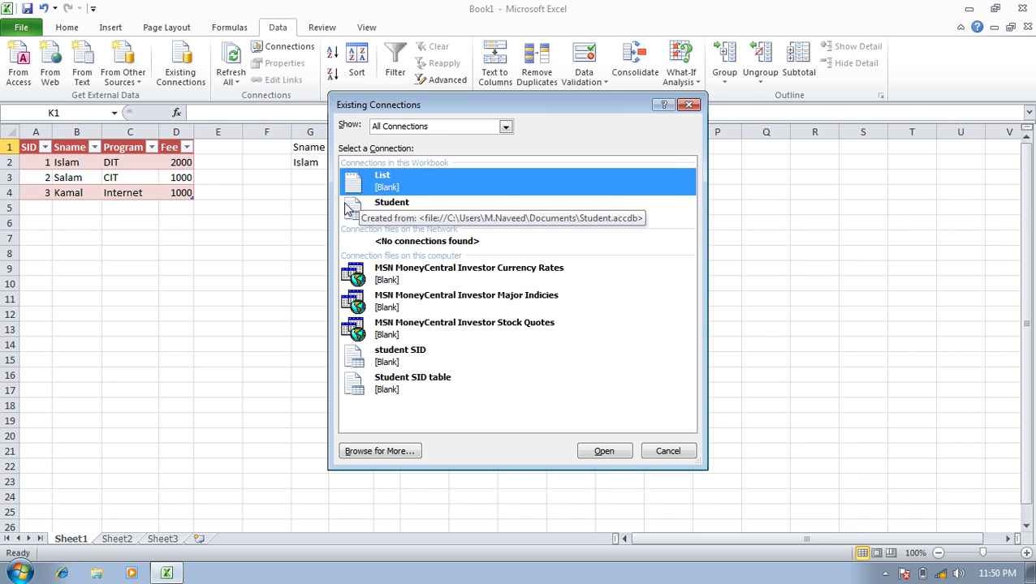
{"action": "left_click", "coordinate": [393, 213]}
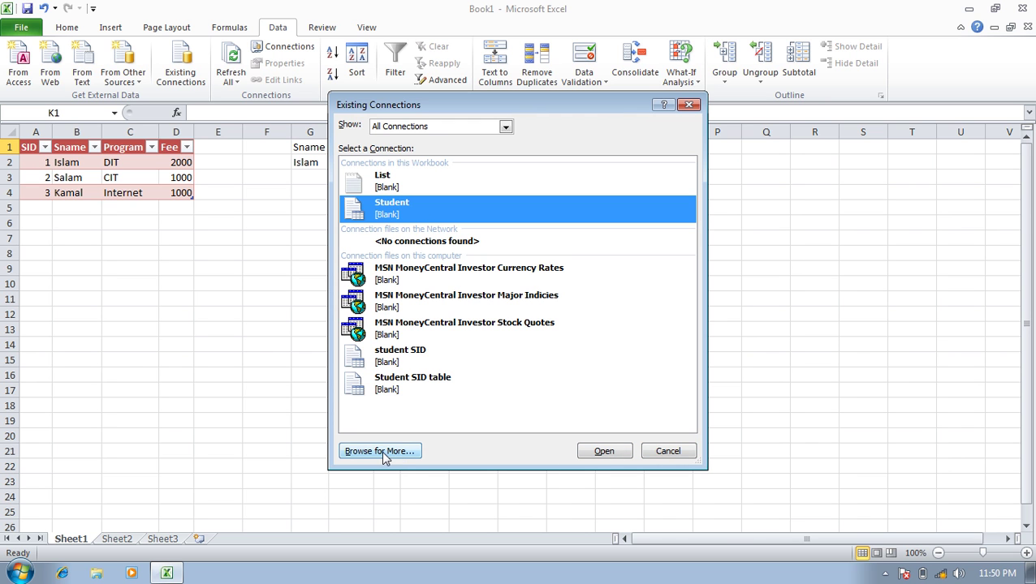
{"action": "left_click", "coordinate": [651, 456]}
{"action": "left_click", "coordinate": [337, 251]}
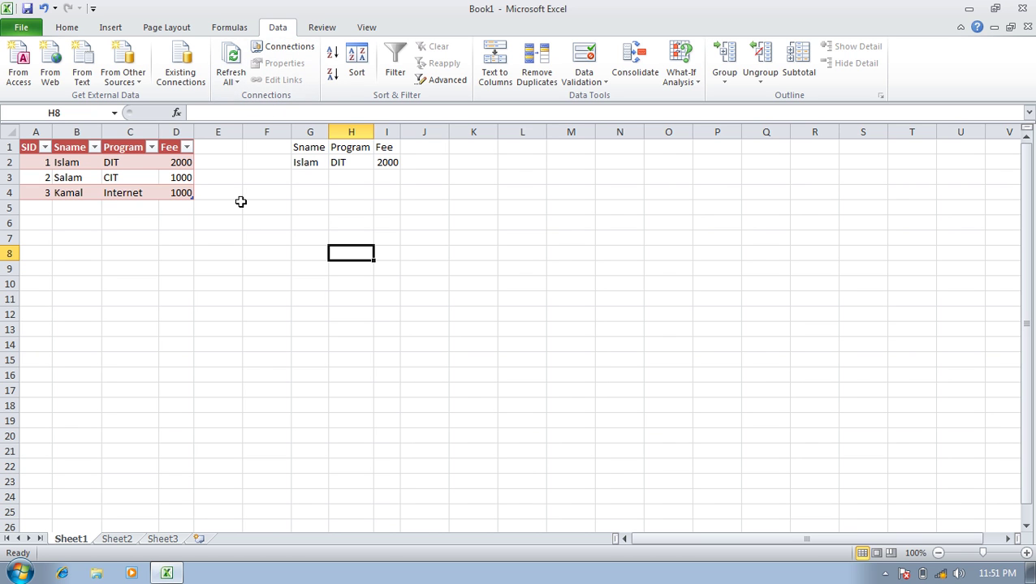
- Select the DIT cell H2 and show the Refresh All dropdown
{"action": "left_click", "coordinate": [231, 81]}
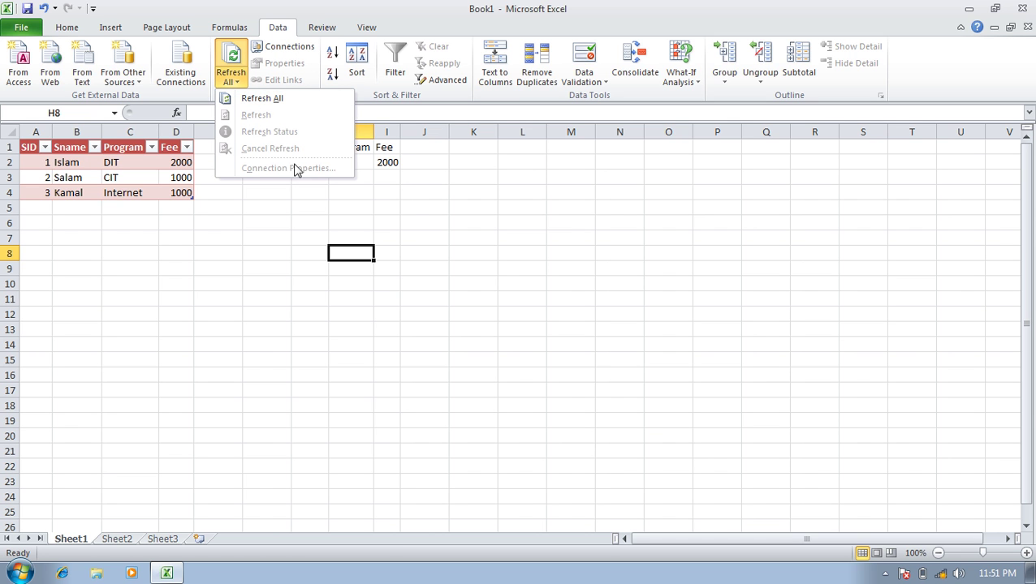
{"action": "left_click", "coordinate": [404, 214]}
{"action": "left_click", "coordinate": [351, 162]}
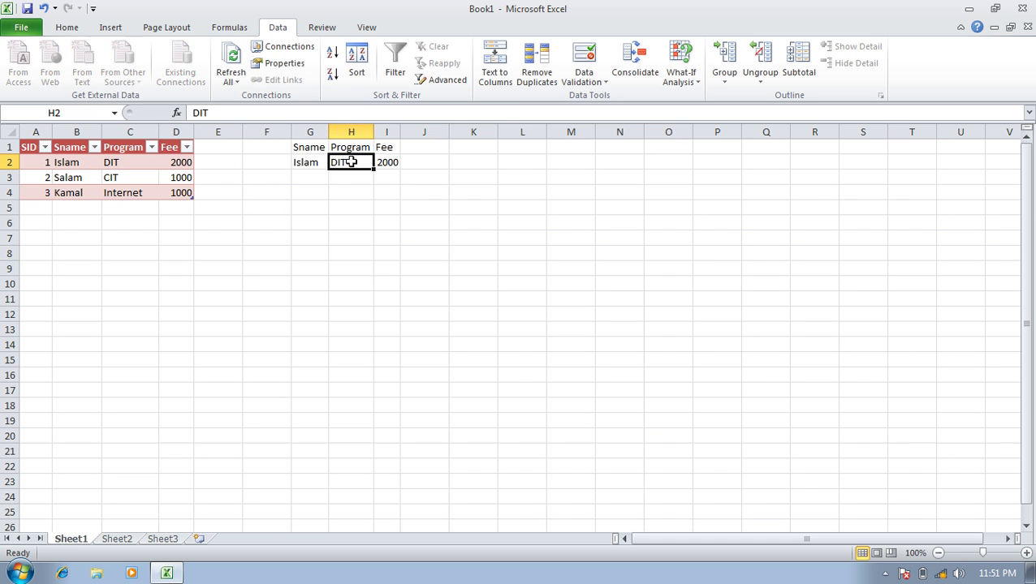
{"action": "left_click", "coordinate": [232, 81]}
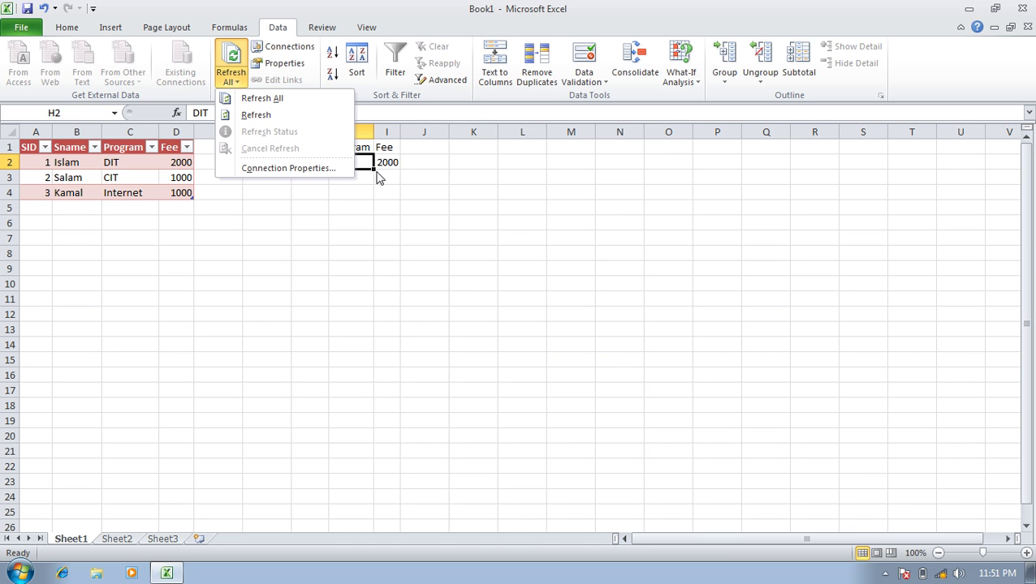
- Refresh the imported range from C:\Windows\WindowsUpdate, showing All Files to find it
{"action": "left_click", "coordinate": [297, 110]}
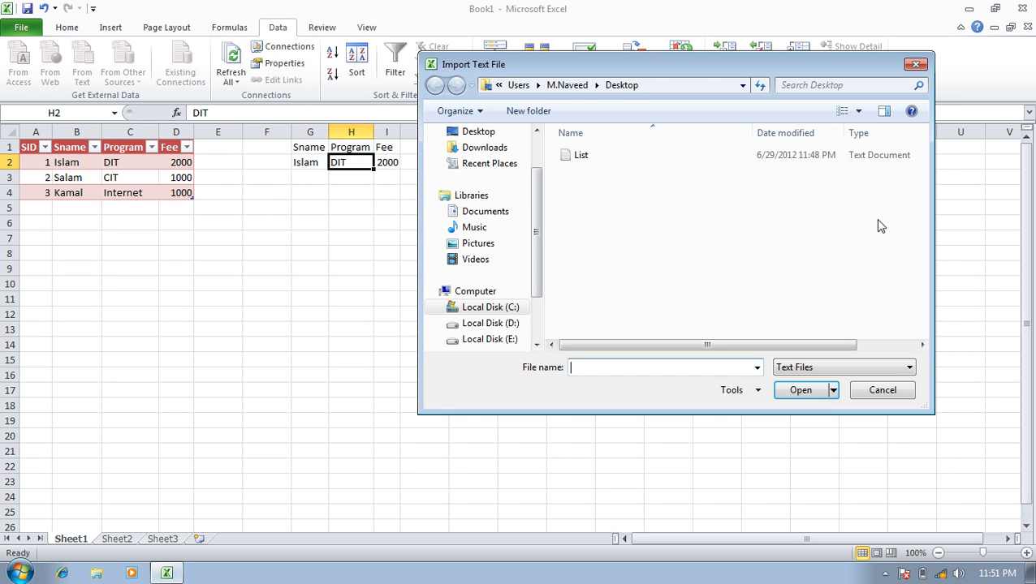
{"action": "left_click", "coordinate": [495, 313]}
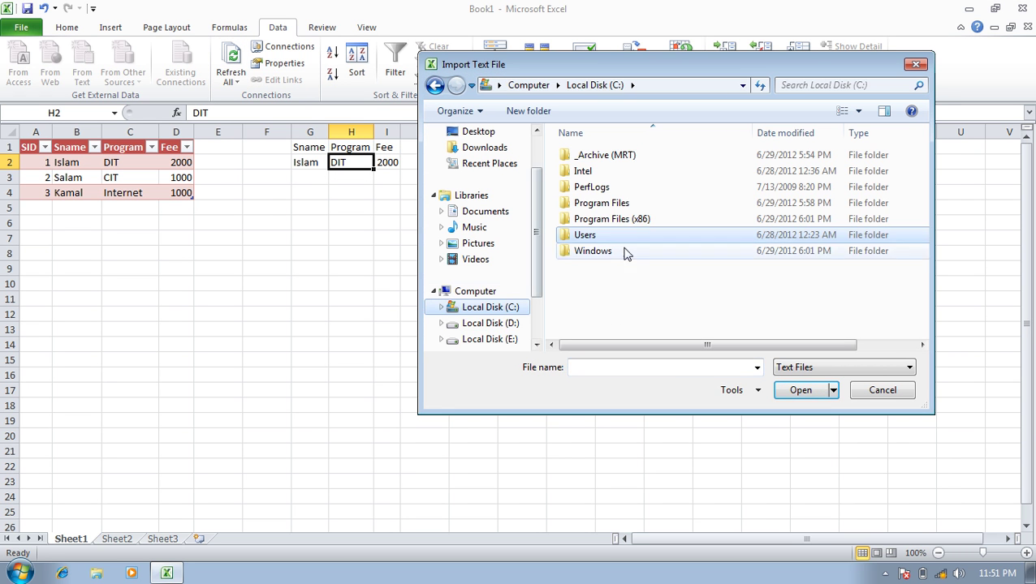
{"action": "double_click", "coordinate": [598, 252]}
{"action": "left_click", "coordinate": [788, 367]}
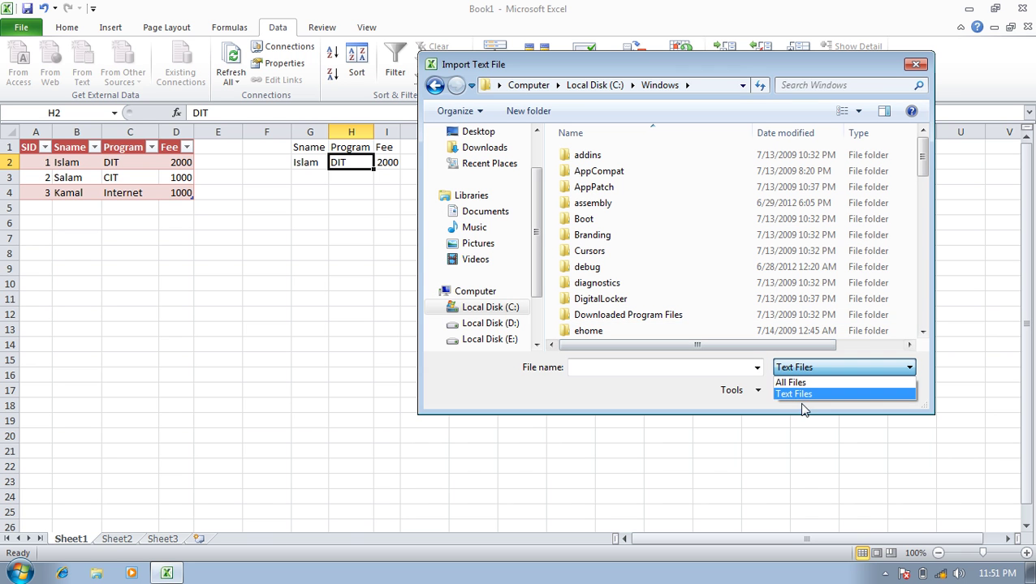
{"action": "left_click", "coordinate": [794, 379]}
{"action": "left_click_drag", "start_coordinate": [923, 151], "coordinate": [922, 313]}
{"action": "left_click", "coordinate": [617, 282]}
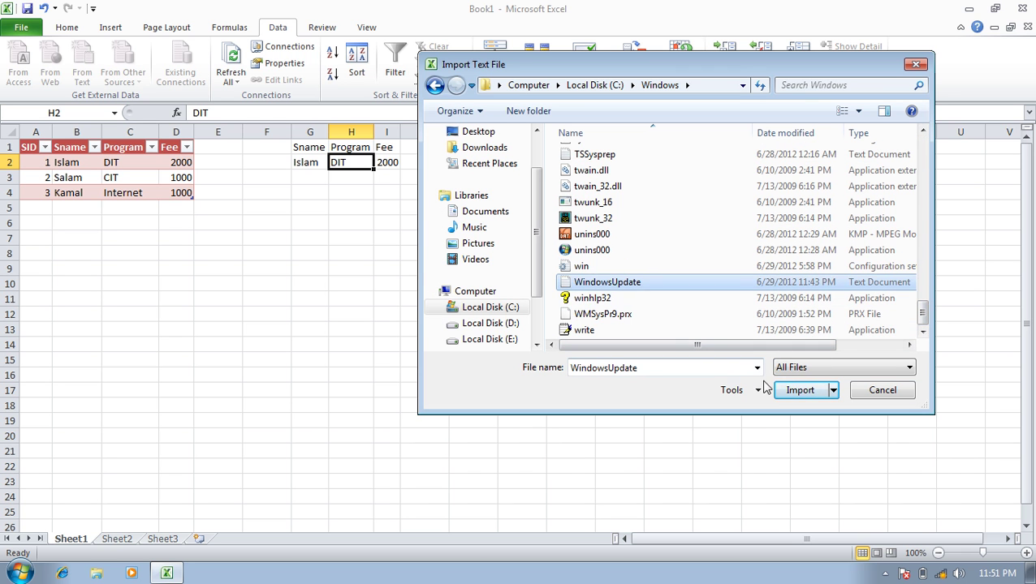
{"action": "left_click", "coordinate": [798, 390]}
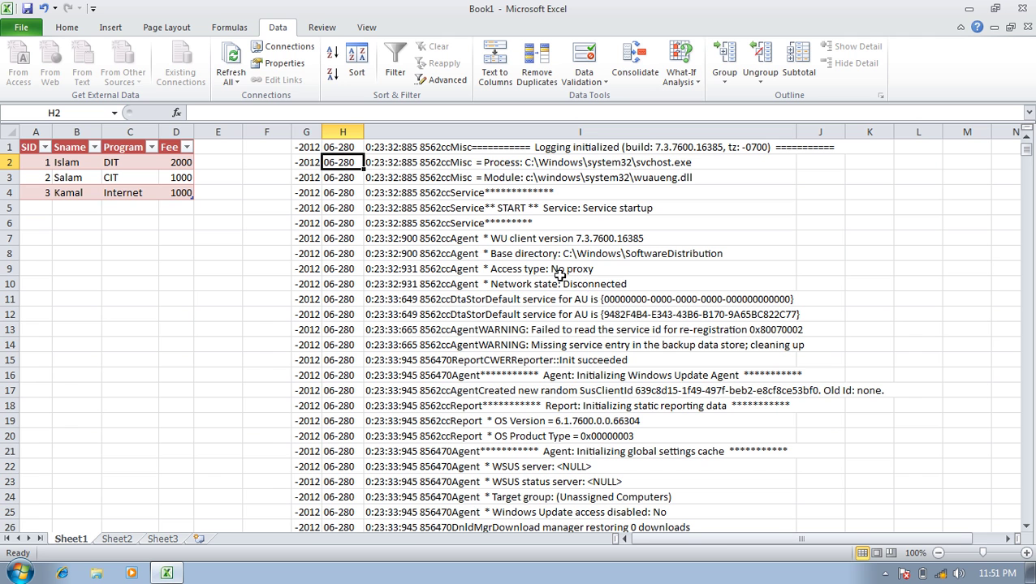
- Try Refresh All, then cancel the file prompt and stop the remaining refreshes
{"action": "left_click", "coordinate": [231, 79]}
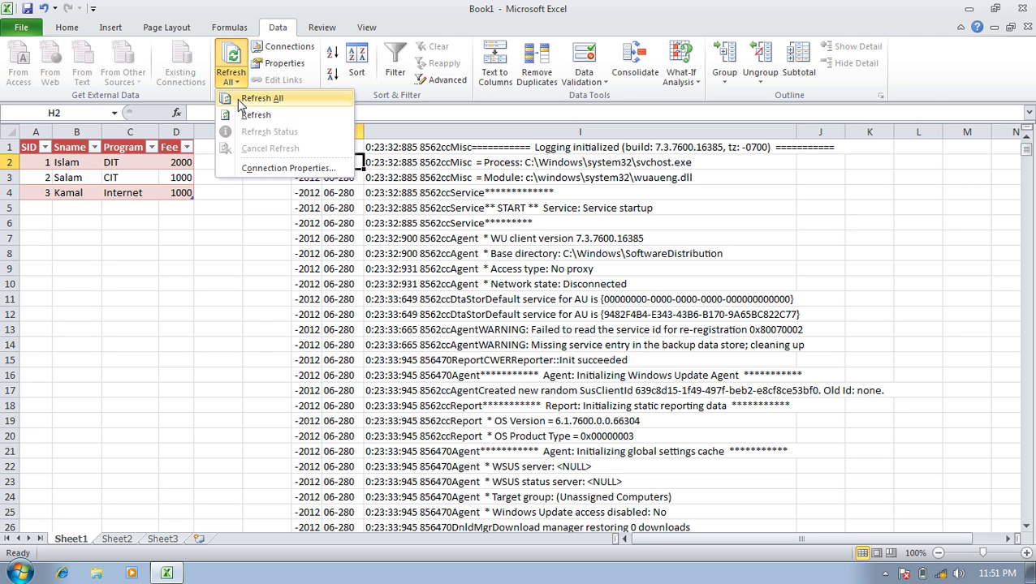
{"action": "left_click", "coordinate": [243, 100]}
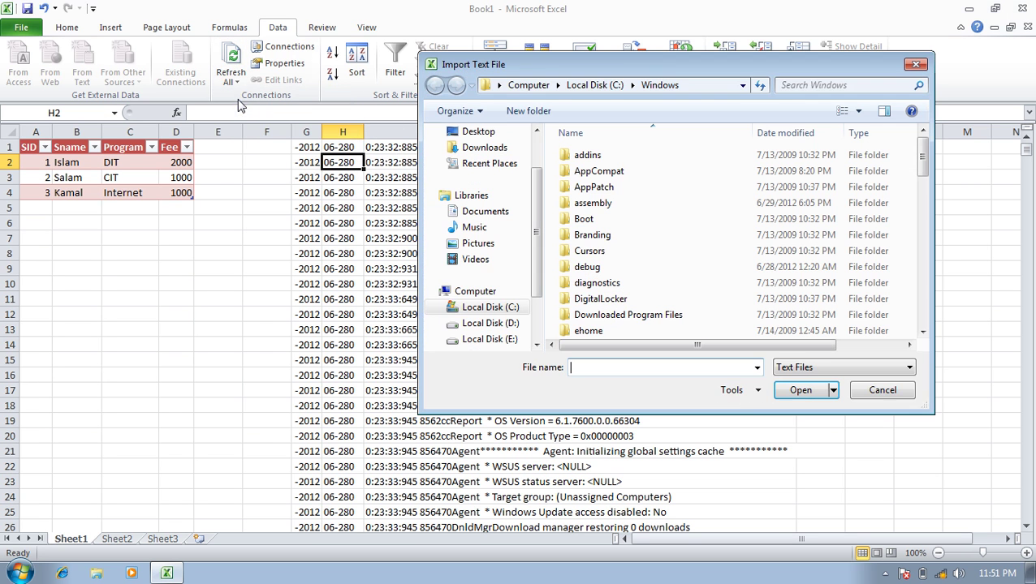
{"action": "left_click", "coordinate": [882, 391]}
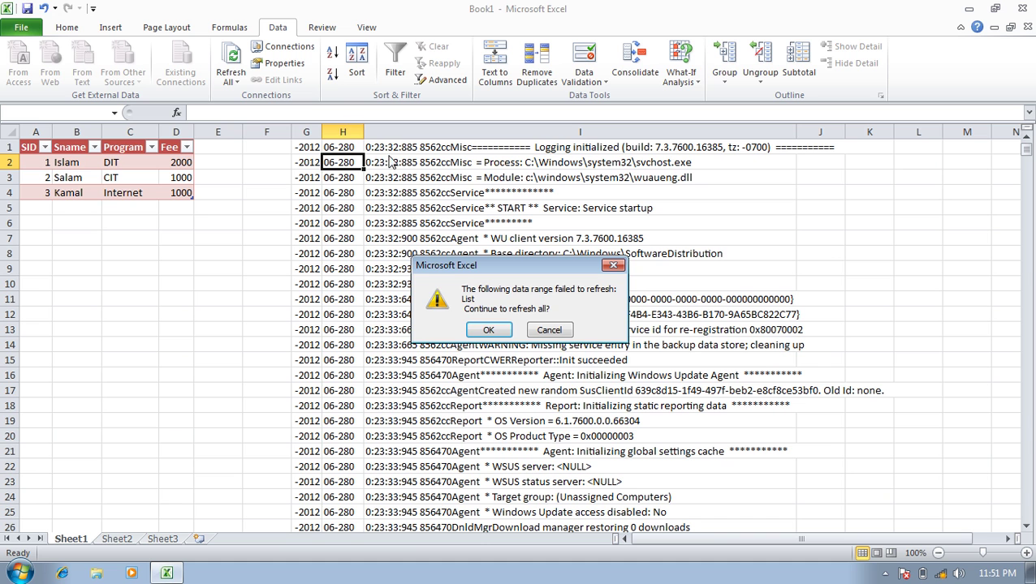
{"action": "left_click", "coordinate": [555, 333]}
- Select cell I5 in the imported log and show its refresh options
{"action": "left_click", "coordinate": [232, 85]}
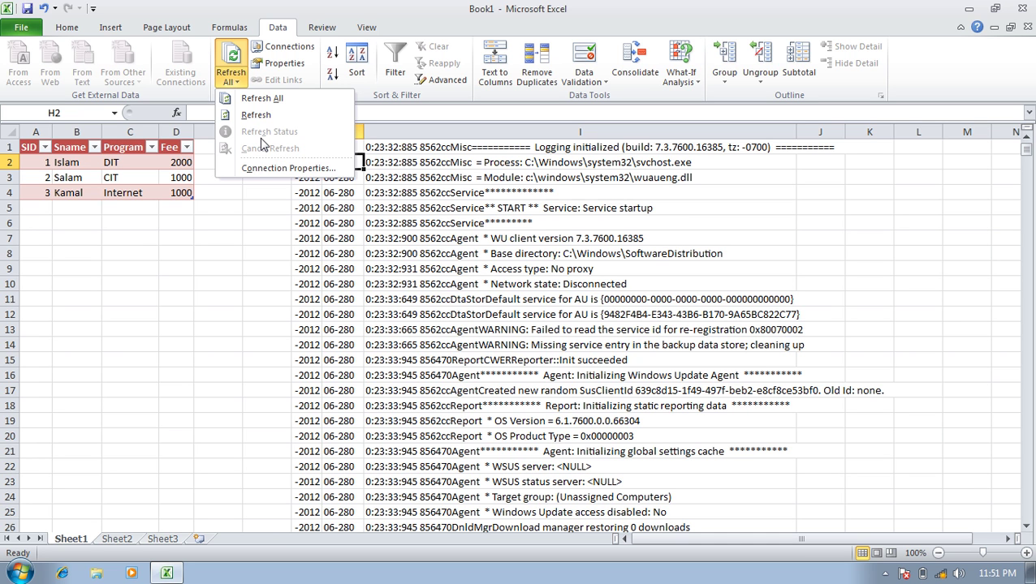
{"action": "left_click", "coordinate": [369, 219]}
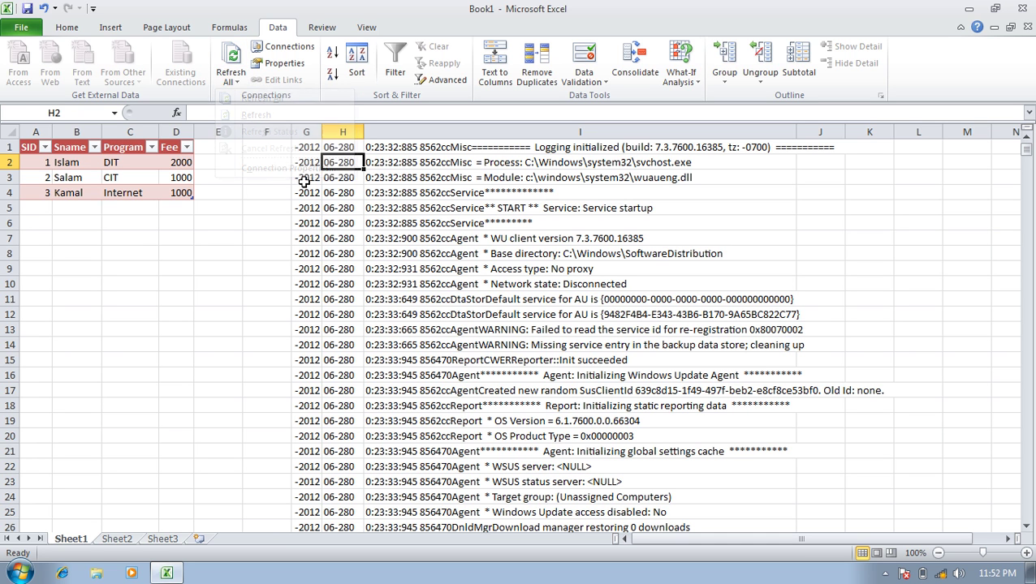
{"action": "left_click", "coordinate": [268, 147]}
{"action": "left_click", "coordinate": [232, 83]}
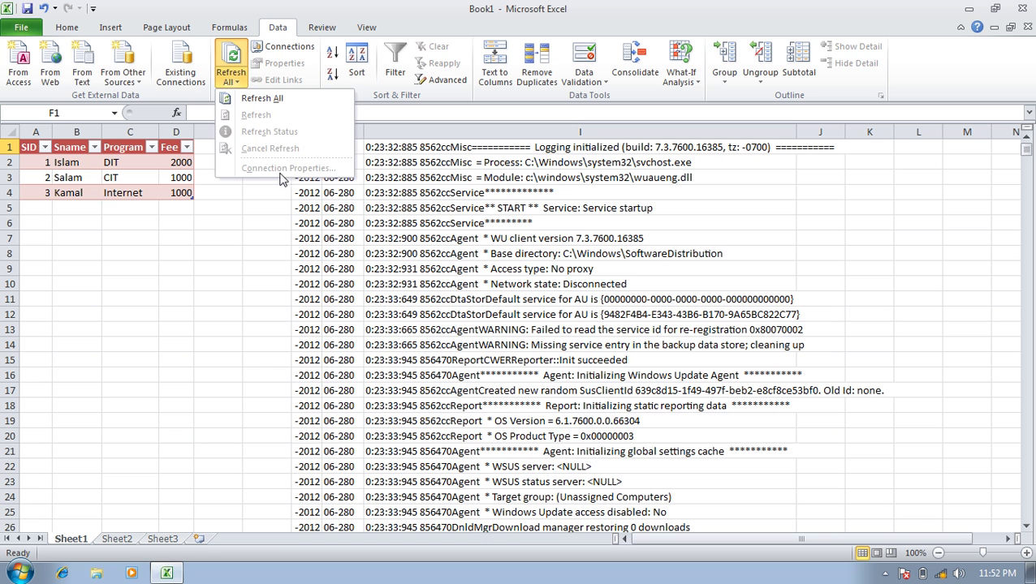
{"action": "left_click", "coordinate": [370, 208]}
{"action": "left_click", "coordinate": [231, 77]}
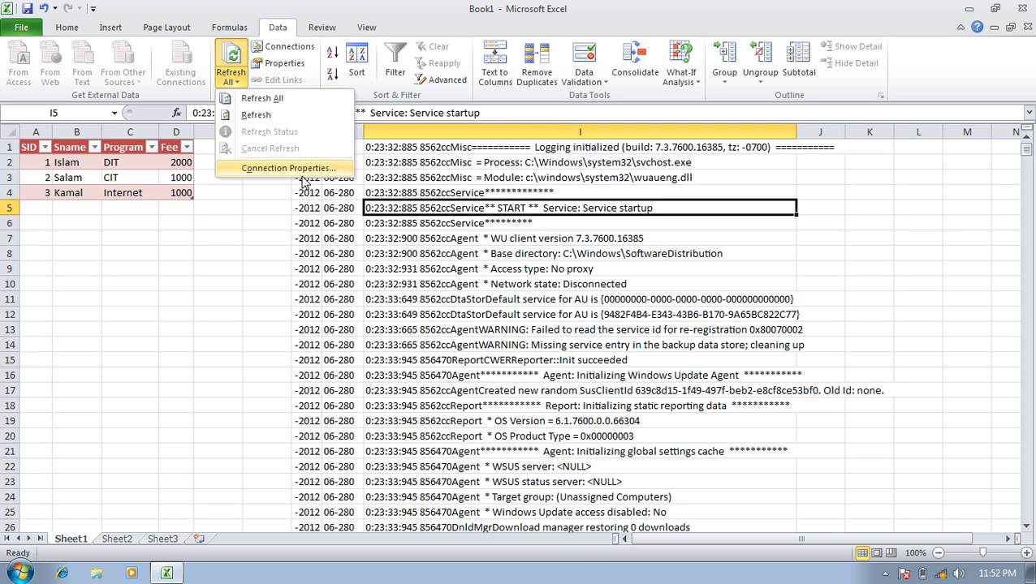
- Set the connection to refresh every 60 minutes and whenever the file opens
{"action": "left_click", "coordinate": [292, 169]}
{"action": "left_click", "coordinate": [552, 255]}
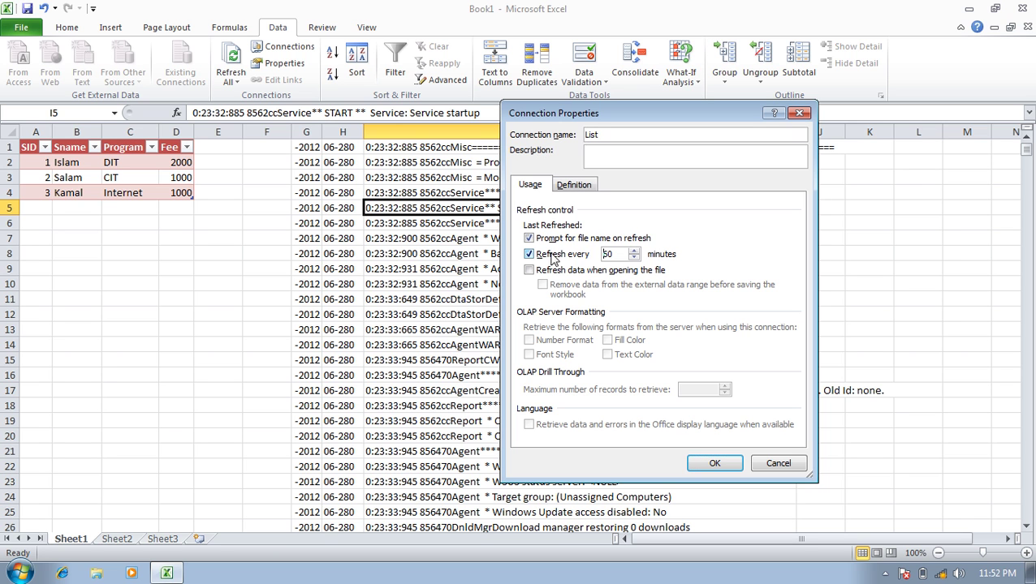
{"action": "left_click_drag", "start_coordinate": [619, 256], "coordinate": [603, 254]}
{"action": "left_click", "coordinate": [530, 271]}
{"action": "left_click", "coordinate": [721, 456]}
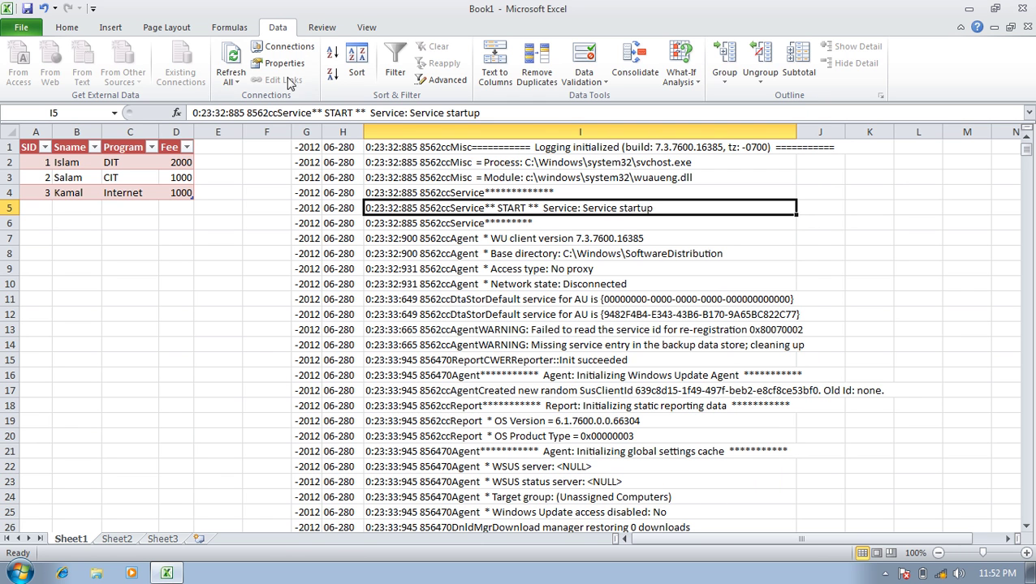
{"action": "left_click", "coordinate": [237, 83]}
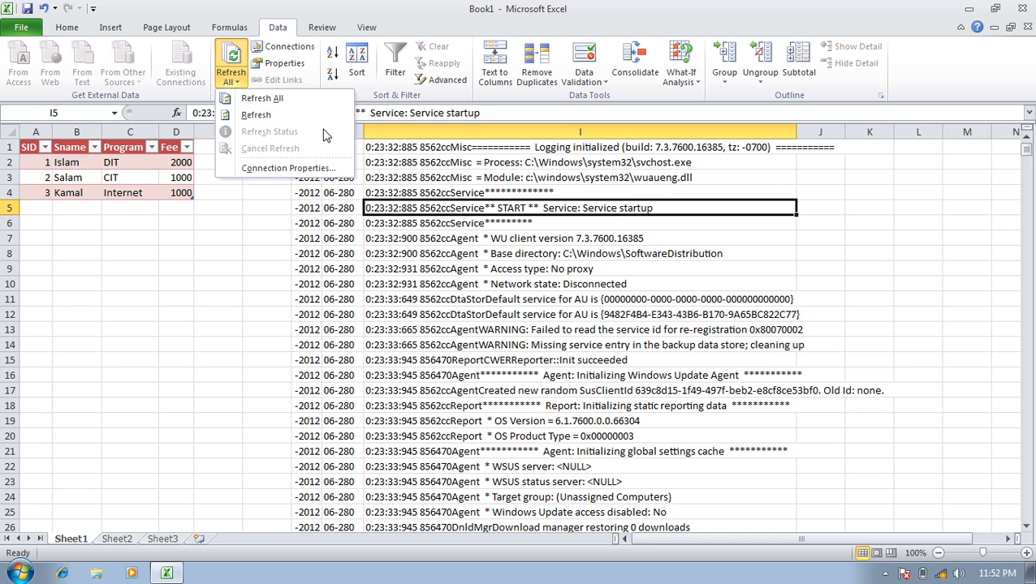
{"action": "left_click", "coordinate": [213, 204]}
{"action": "left_click", "coordinate": [213, 207]}
{"action": "left_click", "coordinate": [308, 190]}
{"action": "left_click", "coordinate": [254, 191]}
{"action": "left_click", "coordinate": [280, 50]}
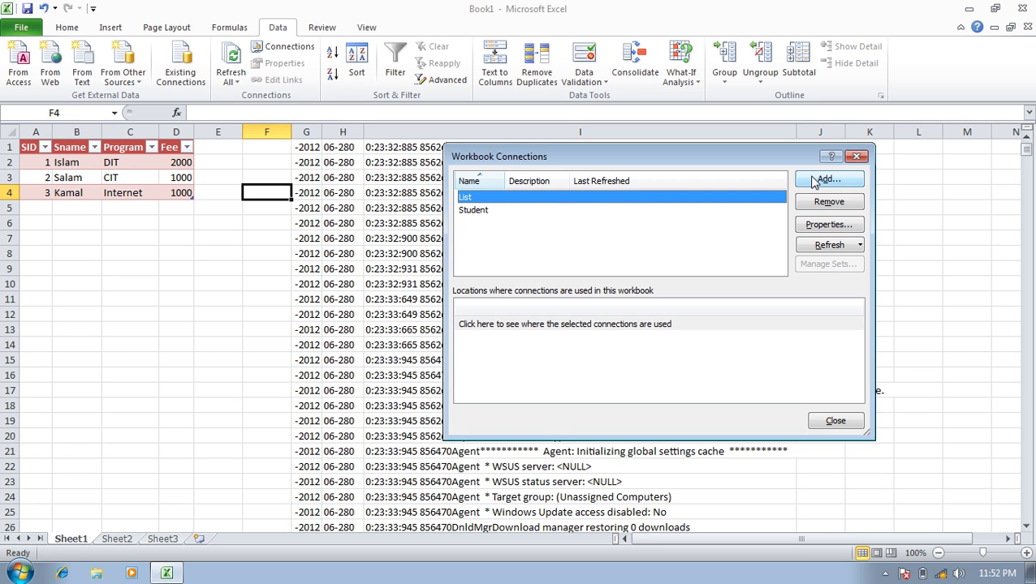
{"action": "left_click", "coordinate": [835, 421]}
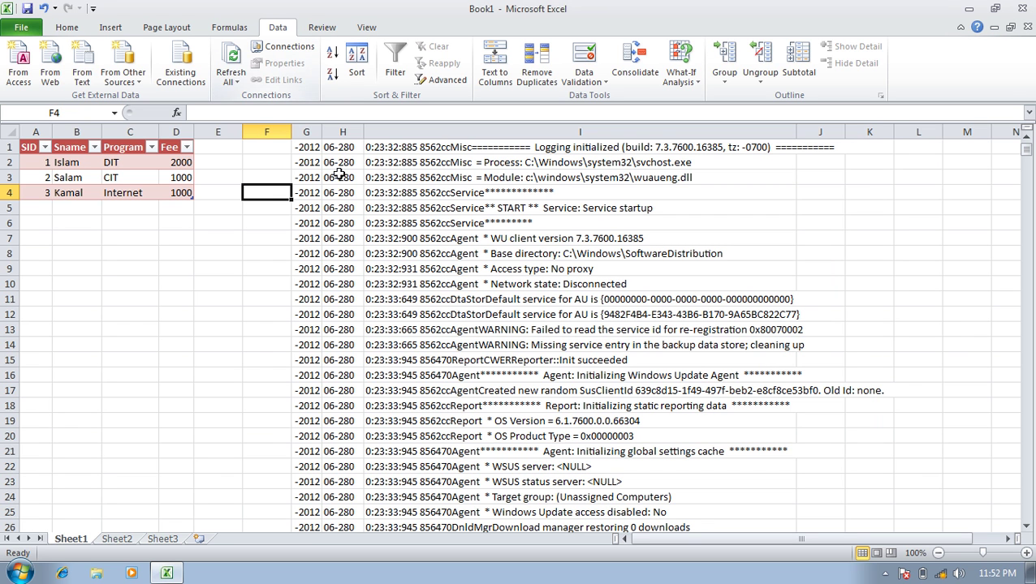
{"action": "left_click", "coordinate": [478, 223]}
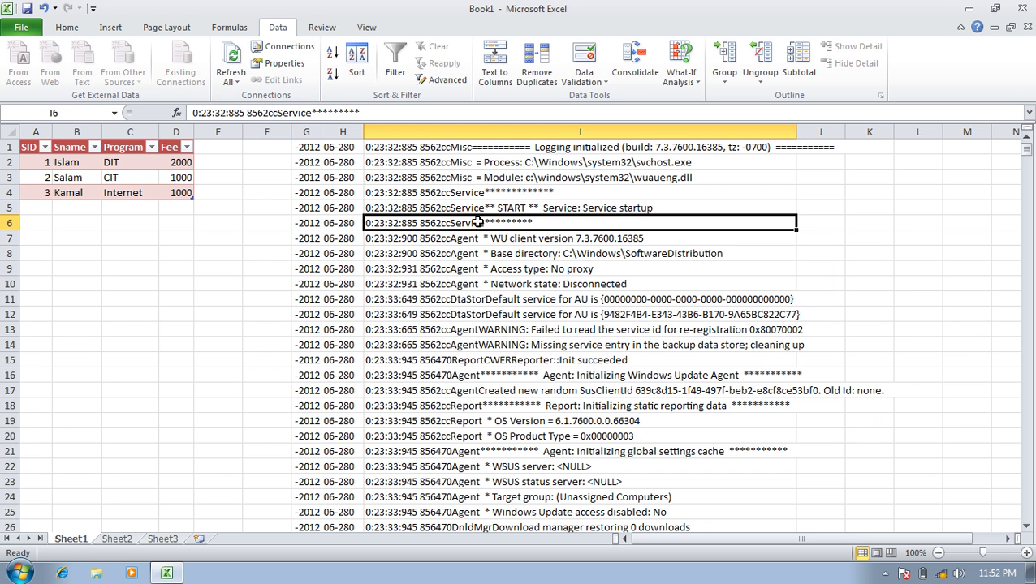
{"action": "left_click", "coordinate": [302, 66]}
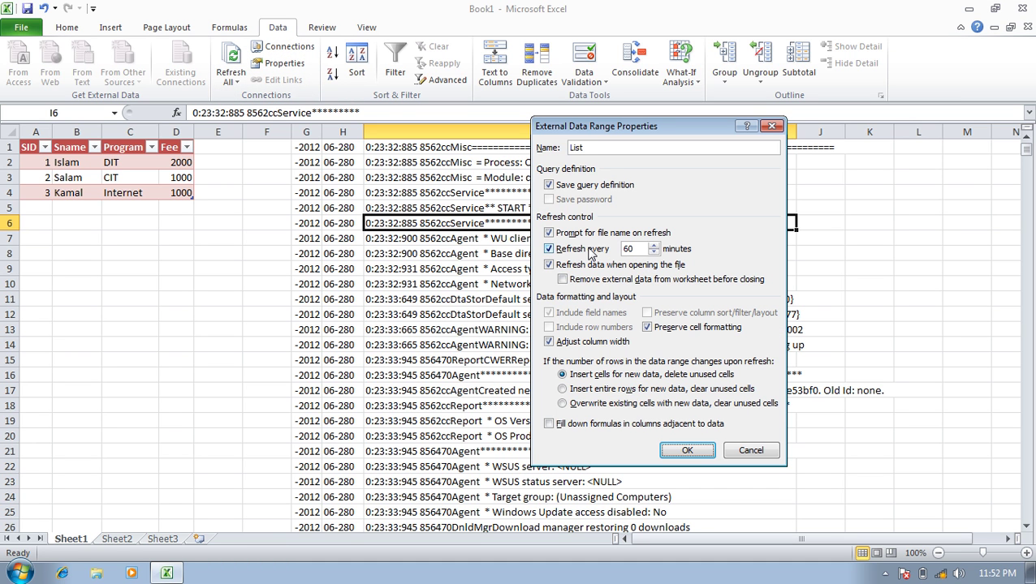
{"action": "left_click", "coordinate": [767, 452]}
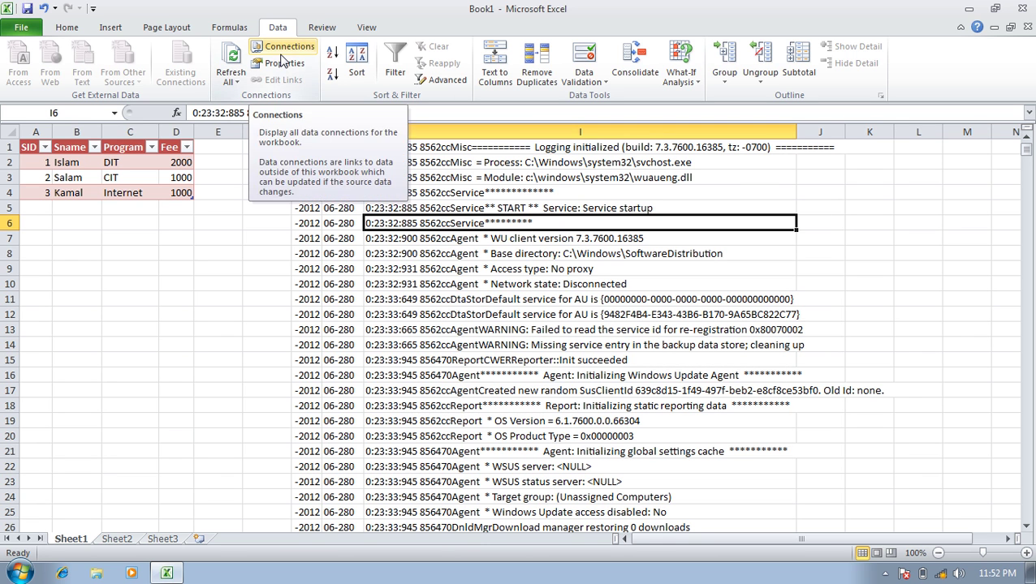
{"action": "left_click", "coordinate": [219, 257]}
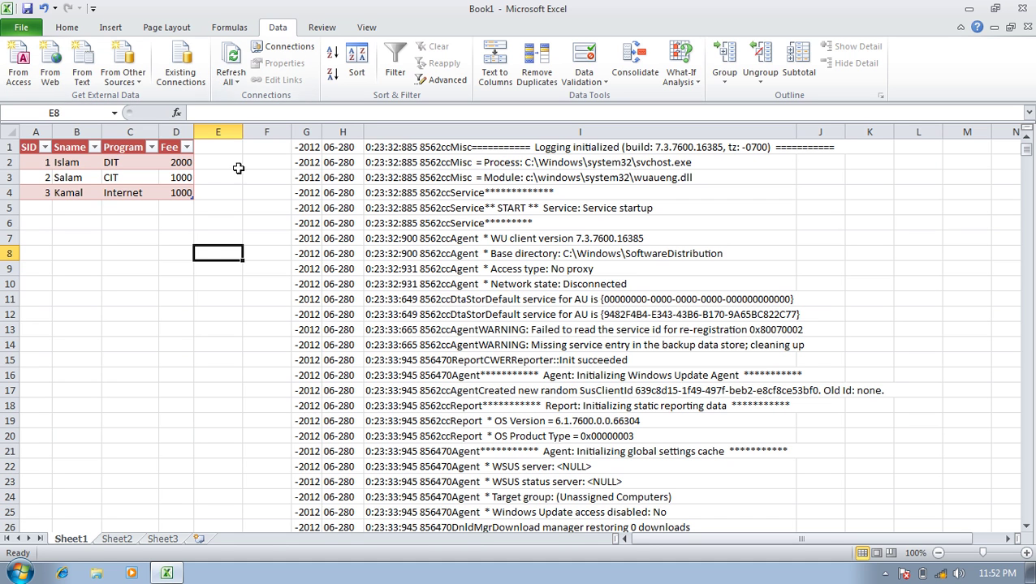
{"action": "left_click", "coordinate": [105, 280]}
{"action": "left_click", "coordinate": [114, 27]}
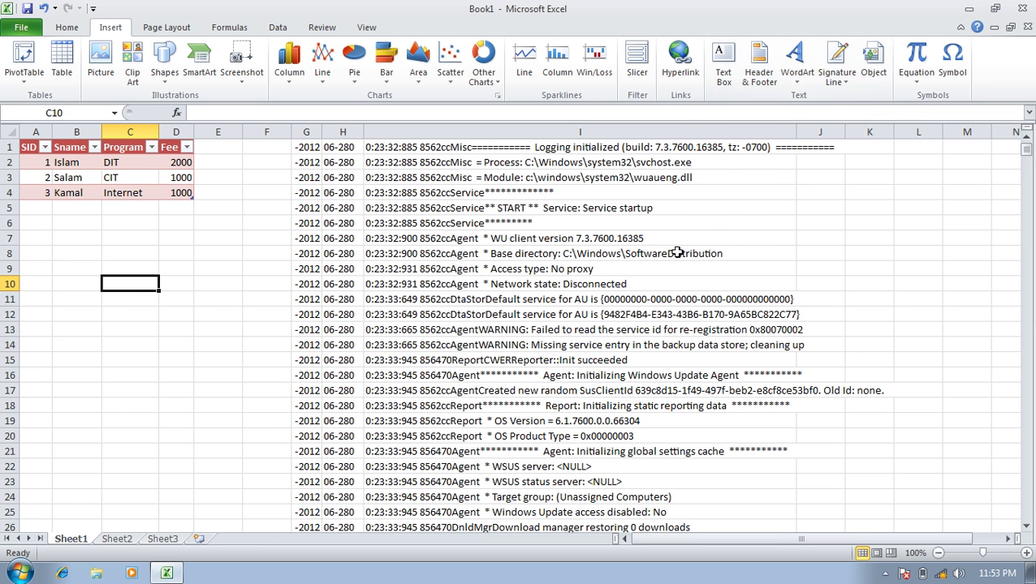
{"action": "left_click", "coordinate": [119, 542]}
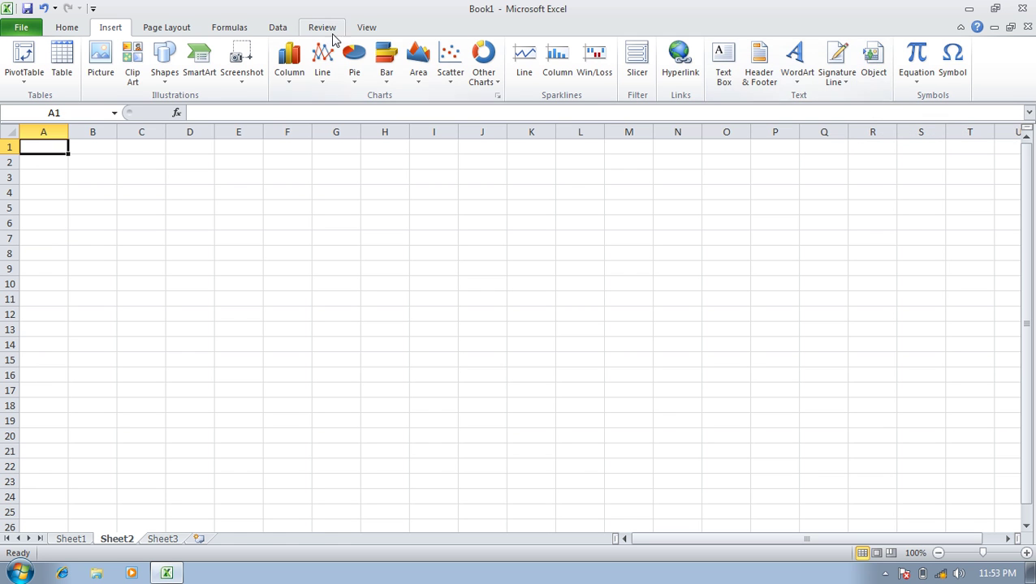
{"action": "left_click", "coordinate": [284, 27]}
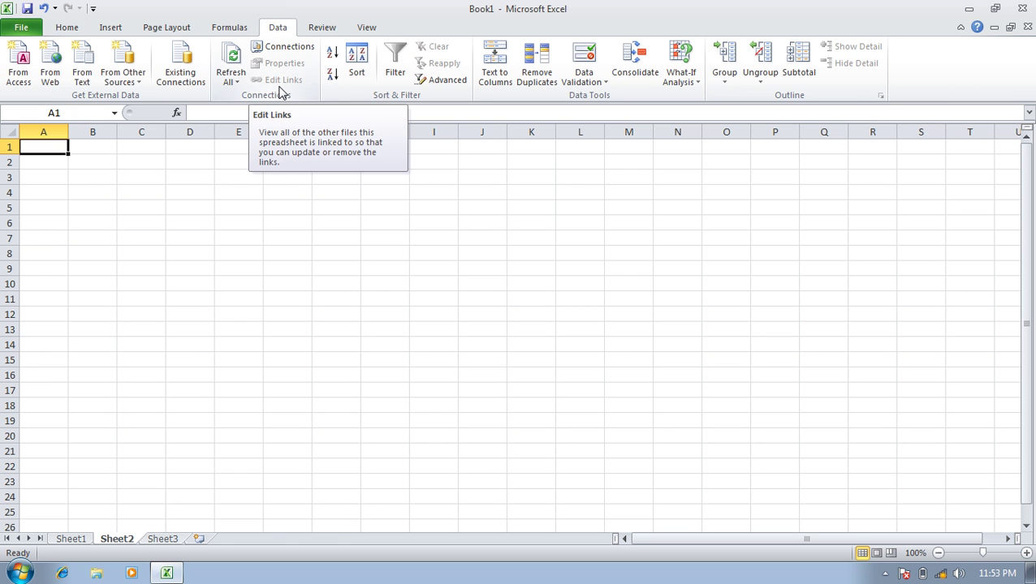
{"action": "left_click", "coordinate": [119, 31]}
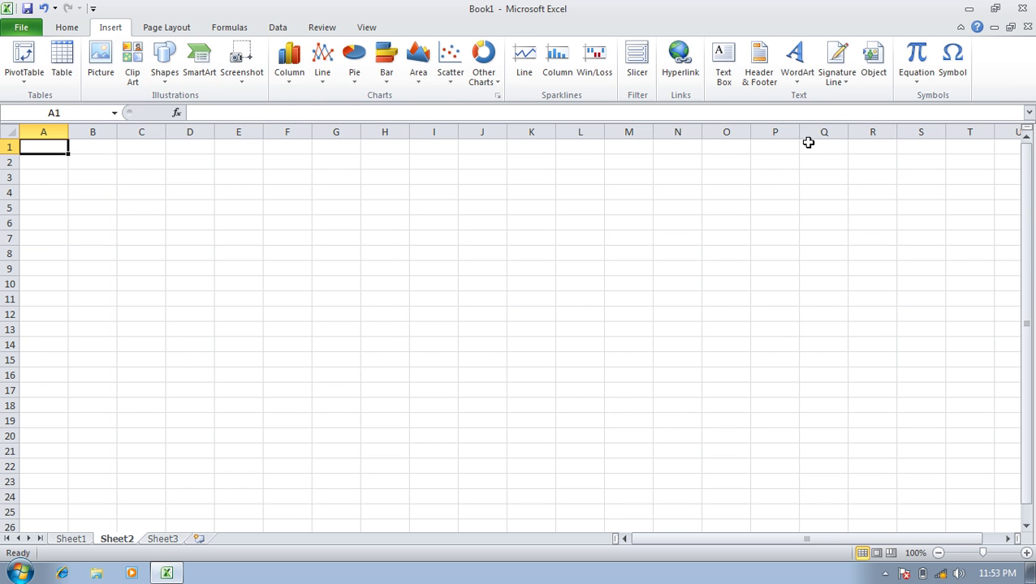
- Insert khan.xlsx from file as a linked object on Sheet2
{"action": "left_click", "coordinate": [871, 65]}
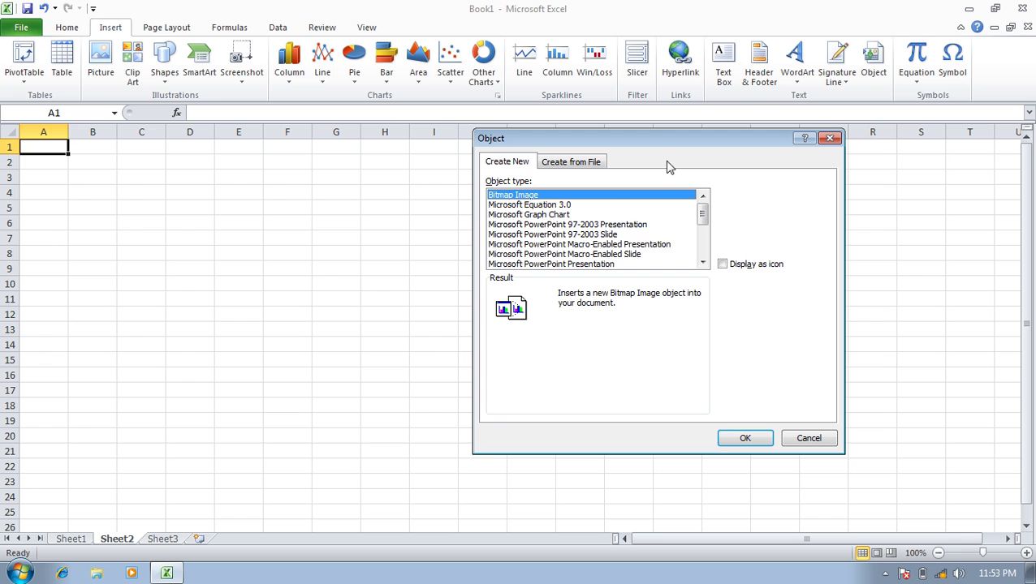
{"action": "left_click", "coordinate": [571, 163]}
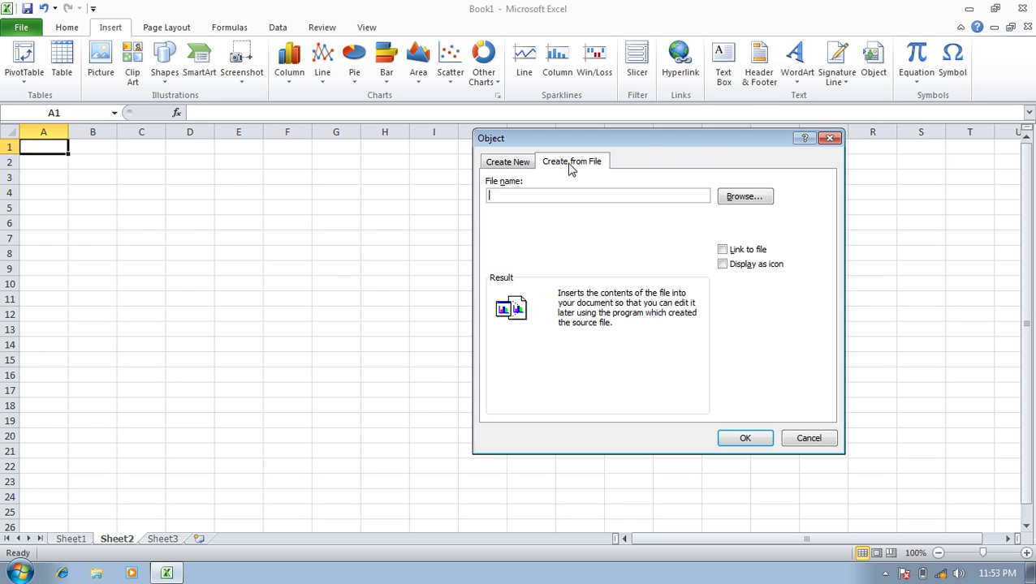
{"action": "left_click", "coordinate": [761, 202]}
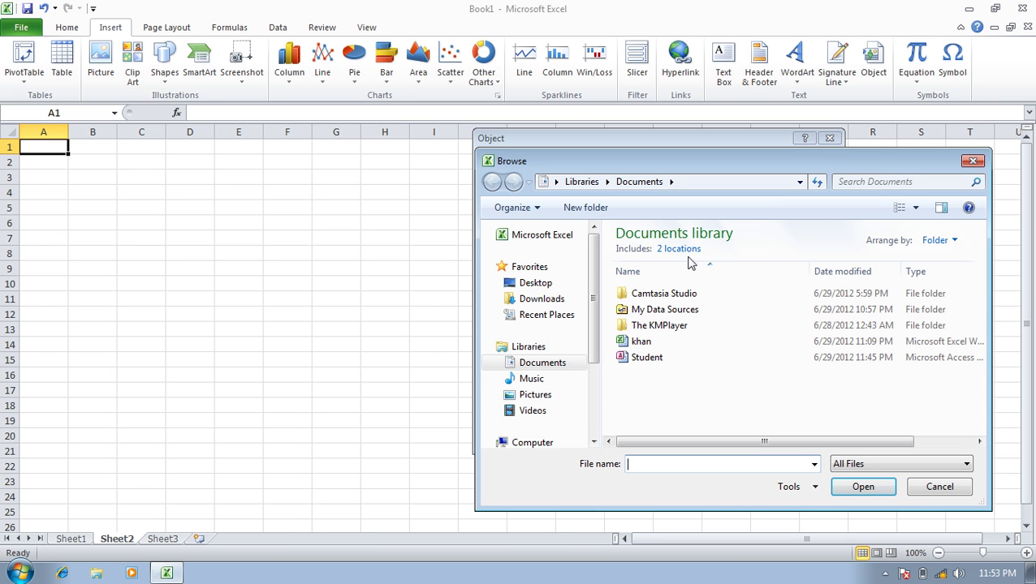
{"action": "left_click", "coordinate": [644, 343]}
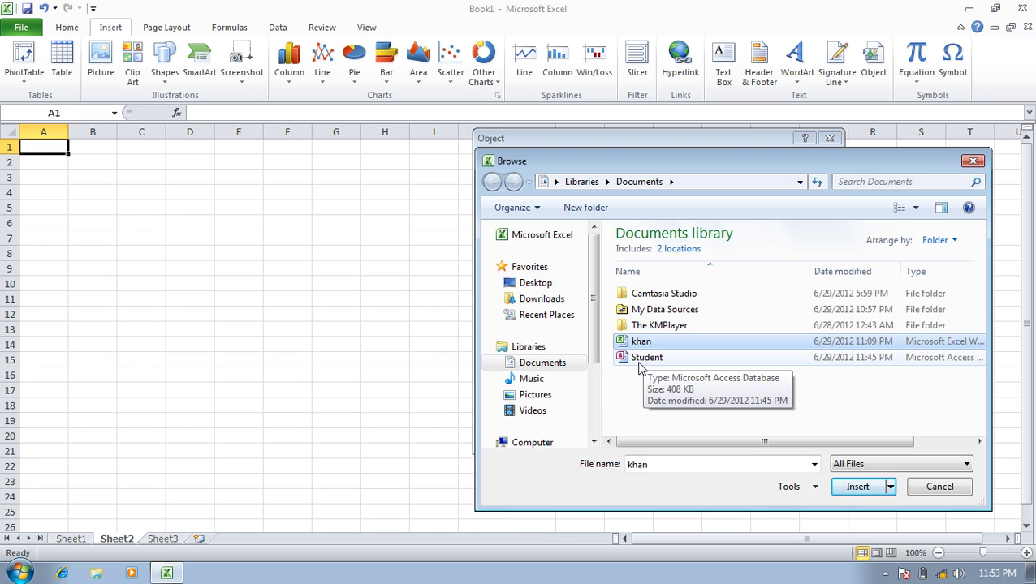
{"action": "left_click", "coordinate": [840, 487]}
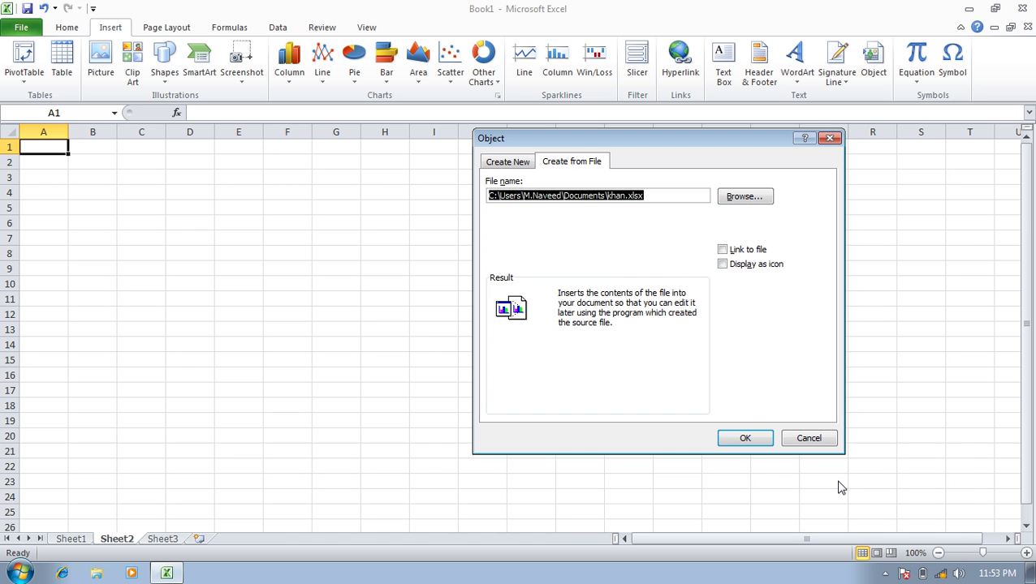
{"action": "left_click", "coordinate": [740, 253]}
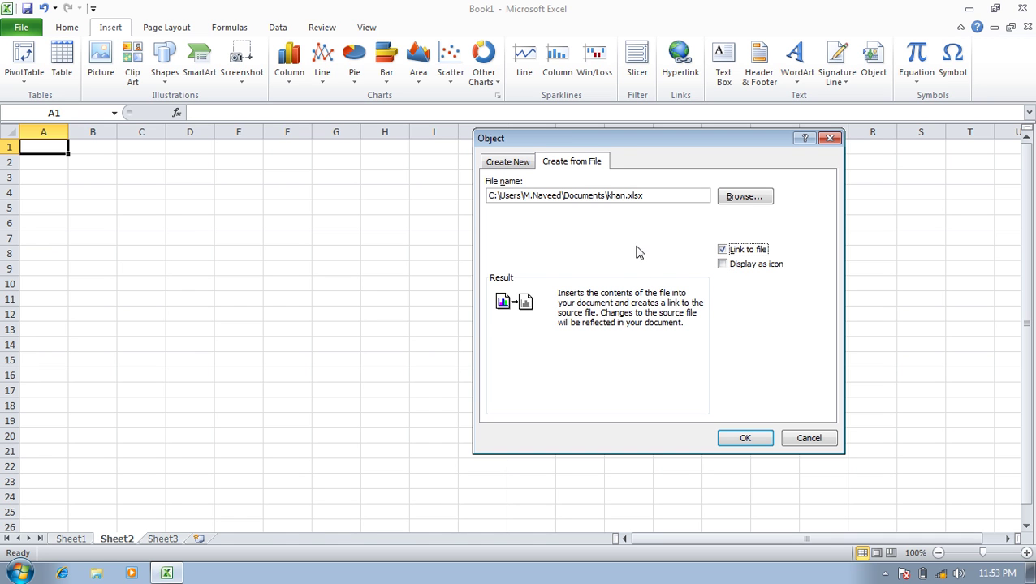
{"action": "left_click", "coordinate": [749, 441]}
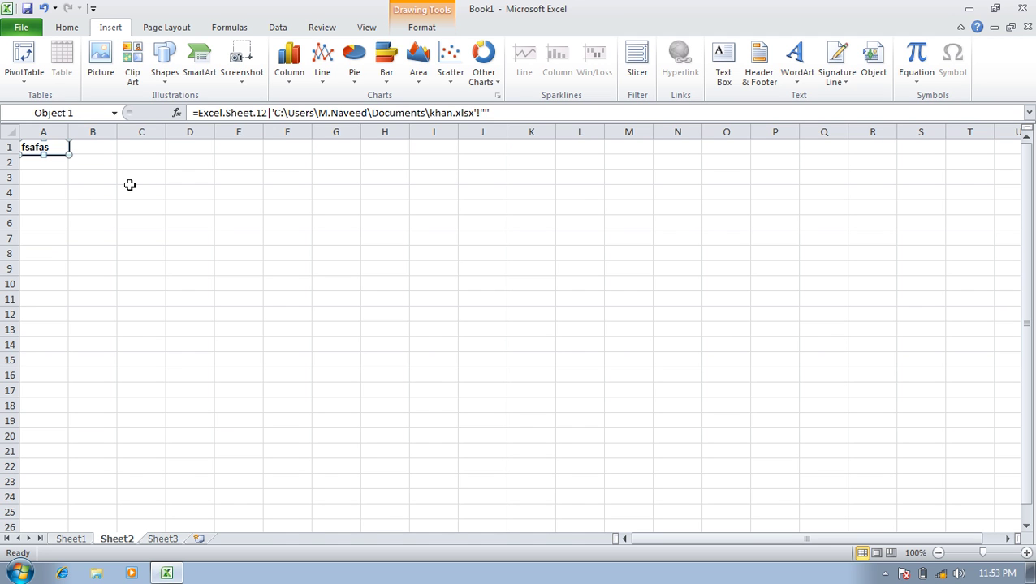
- In Edit Links, update values from khan.xlsx and set the link to Automatic update
{"action": "left_click", "coordinate": [288, 33]}
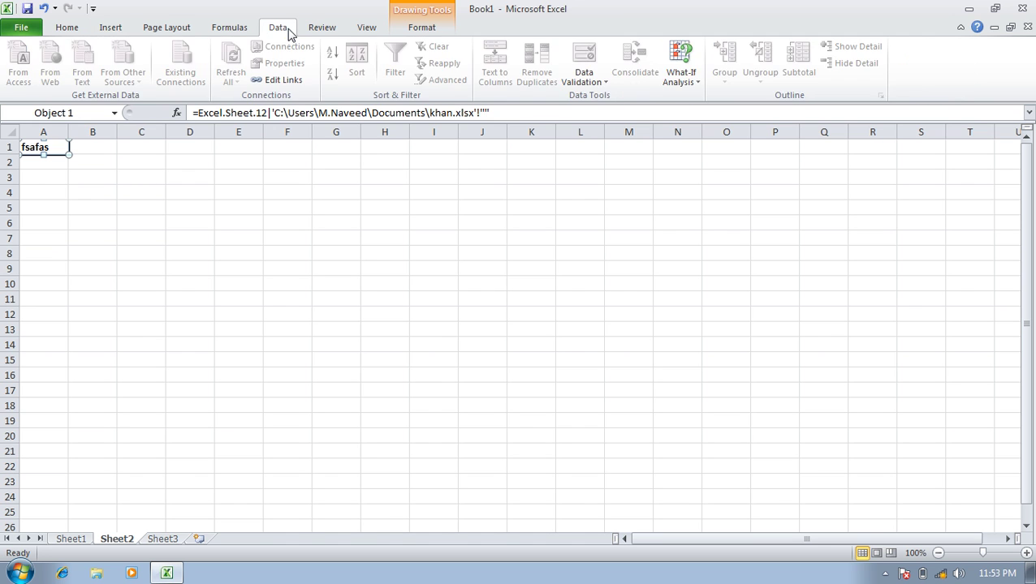
{"action": "left_click", "coordinate": [276, 80]}
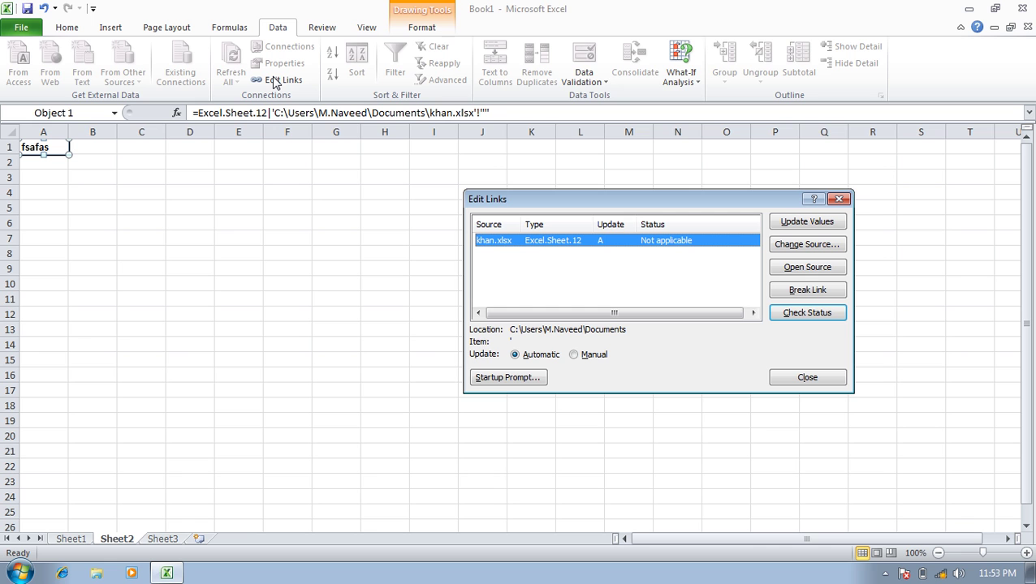
{"action": "left_click", "coordinate": [806, 227]}
{"action": "left_click", "coordinate": [810, 246]}
{"action": "left_click", "coordinate": [748, 326]}
{"action": "left_click", "coordinate": [536, 354]}
- Edit the link path text, restore its trailing apostrophe, and cancel the Change Source dialog
{"action": "left_click", "coordinate": [798, 244]}
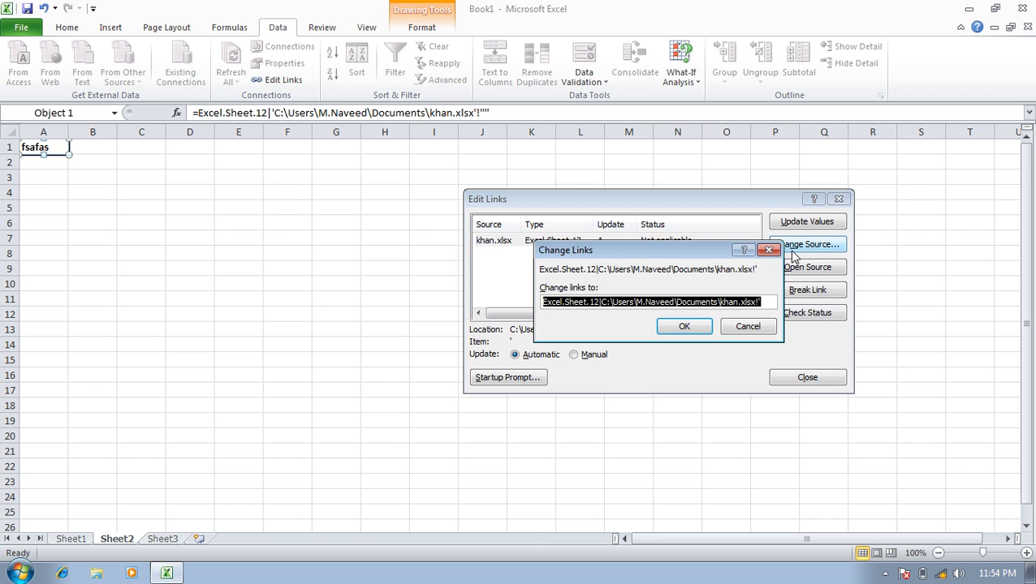
{"action": "key", "text": "End"}
{"action": "key", "text": "BackSpace"}
{"action": "key", "text": "shift+Home"}
{"action": "left_click", "coordinate": [763, 306]}
{"action": "type", "text": "'"}
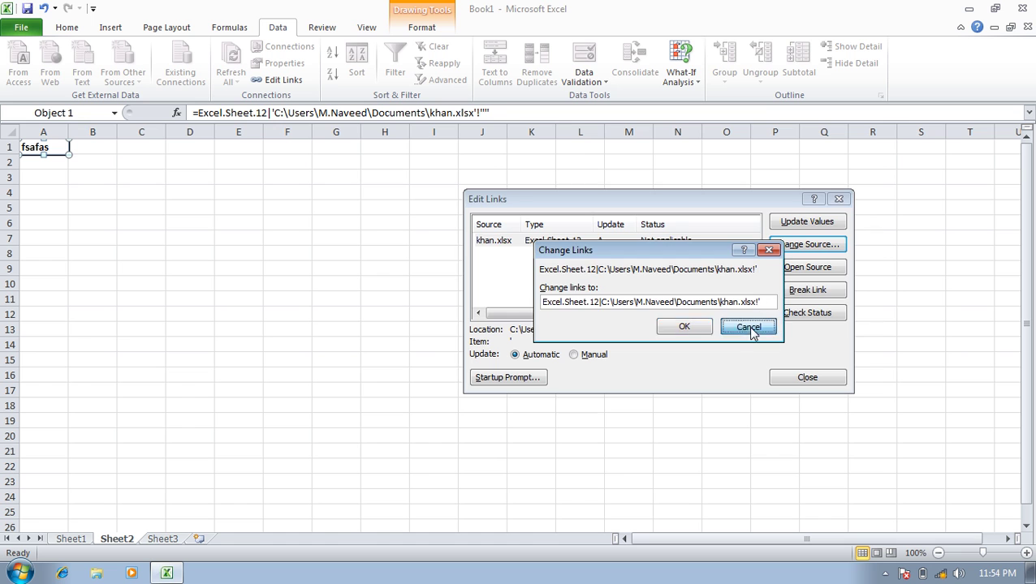
{"action": "left_click", "coordinate": [748, 326]}
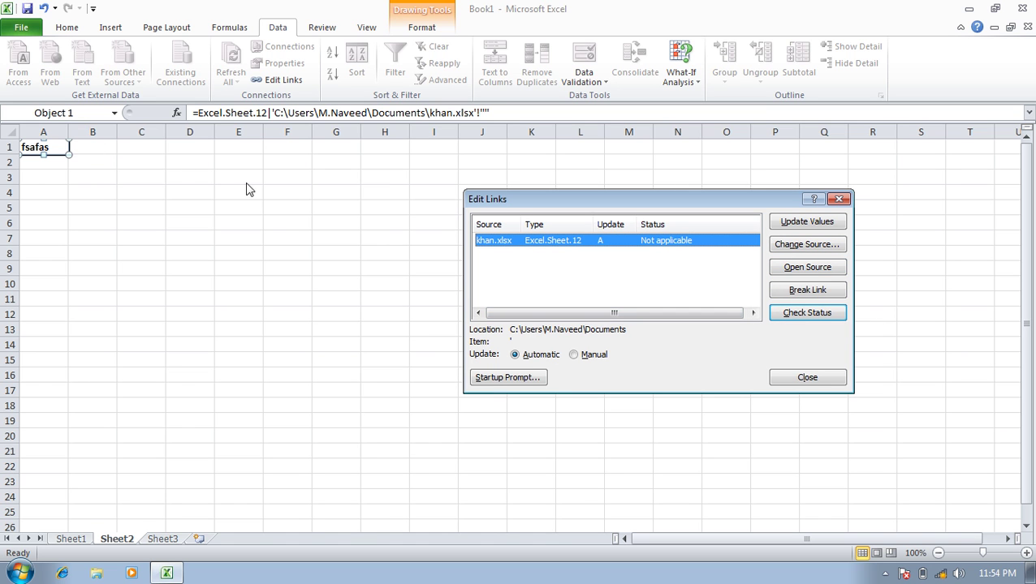
{"action": "left_click", "coordinate": [807, 267]}
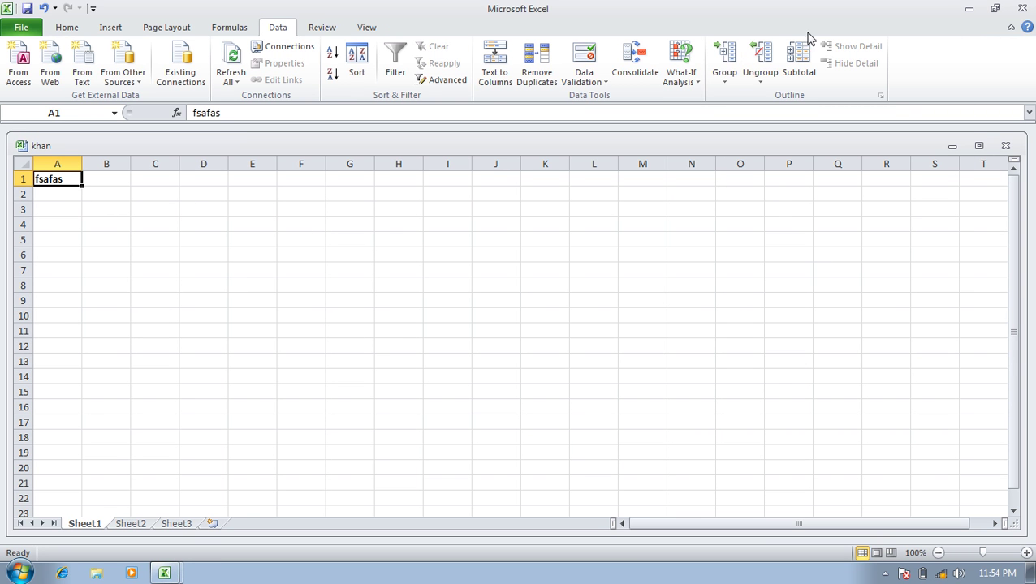
{"action": "left_click", "coordinate": [1007, 146]}
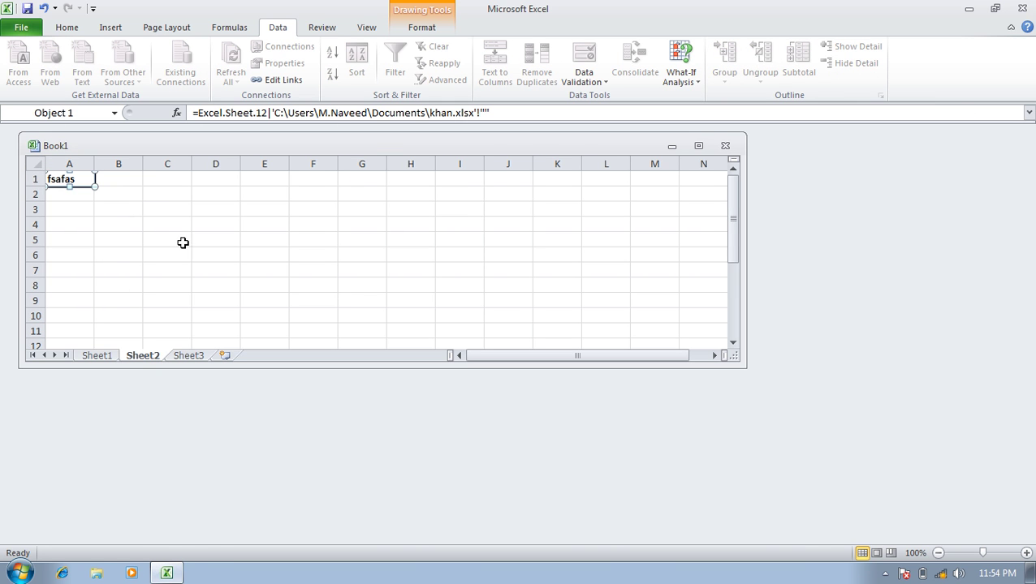
{"action": "double_click", "coordinate": [368, 145]}
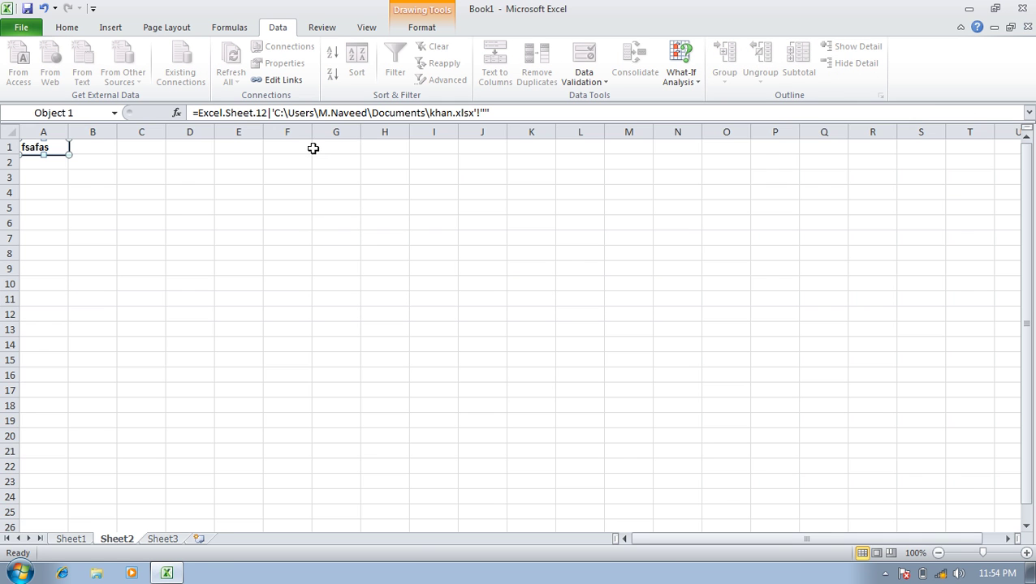
{"action": "left_click", "coordinate": [280, 79]}
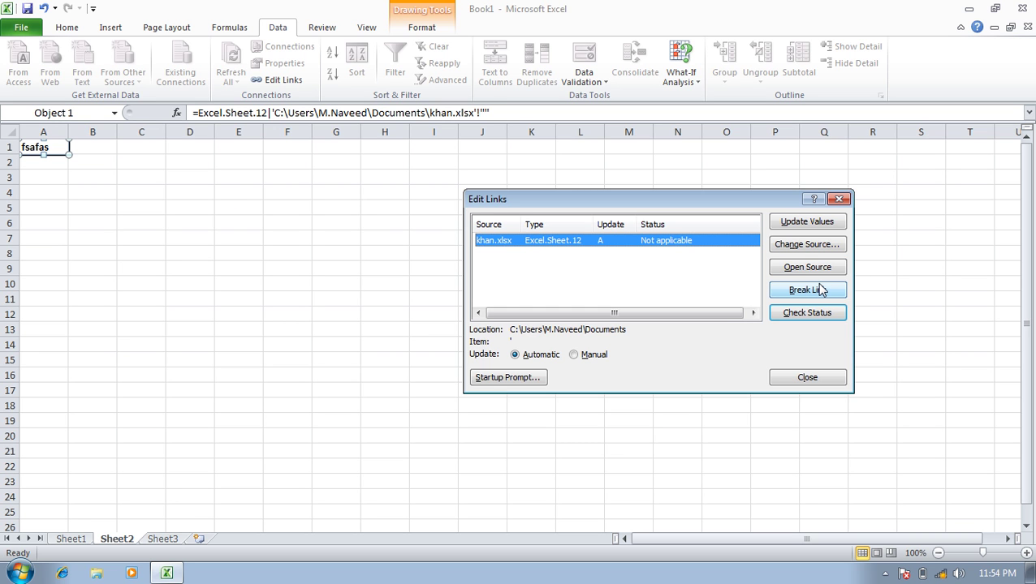
- Check the khan.xlsx link's status and bring up the Startup Prompt options
{"action": "left_click", "coordinate": [818, 315]}
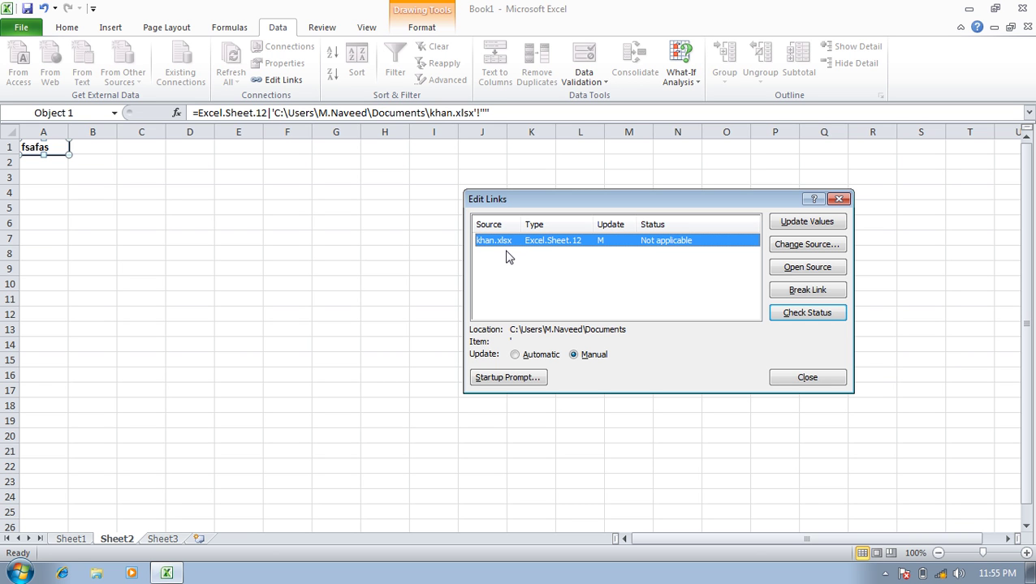
{"action": "left_click", "coordinate": [510, 380]}
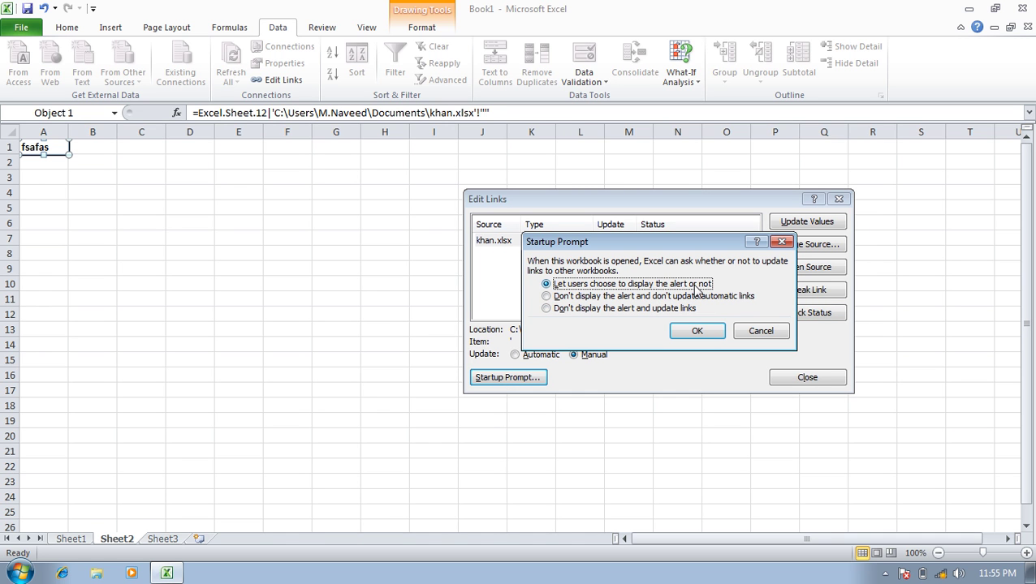
- Try the Startup Prompt's no-alert options, with and without link updates, then dismiss the dialog
{"action": "left_click", "coordinate": [581, 297]}
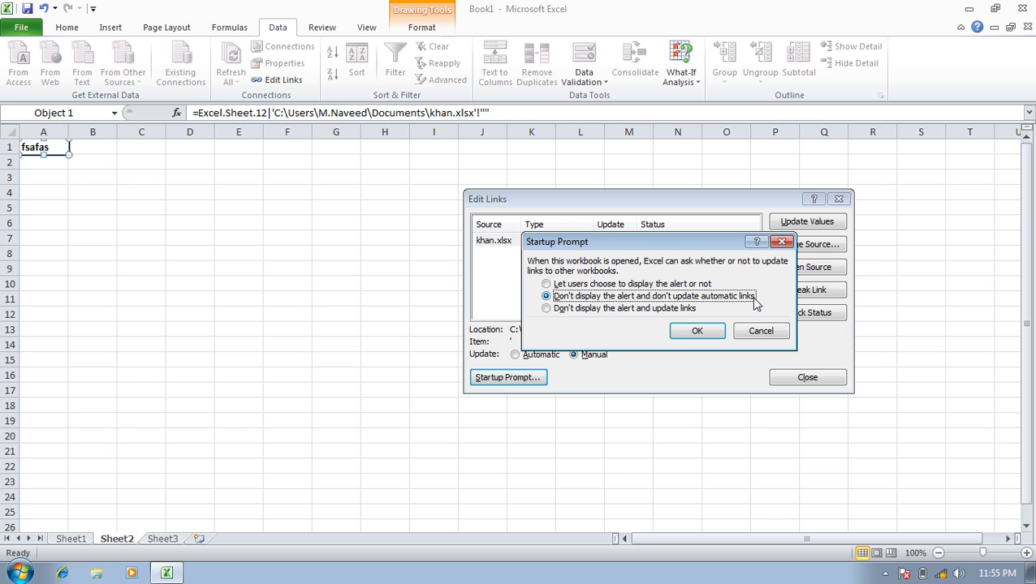
{"action": "left_click", "coordinate": [653, 311]}
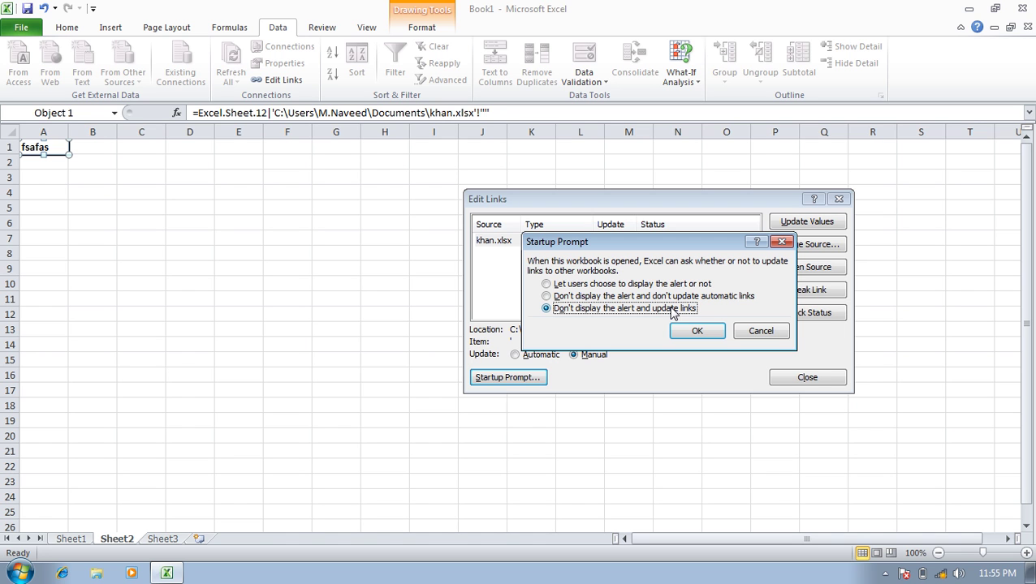
{"action": "left_click", "coordinate": [761, 333]}
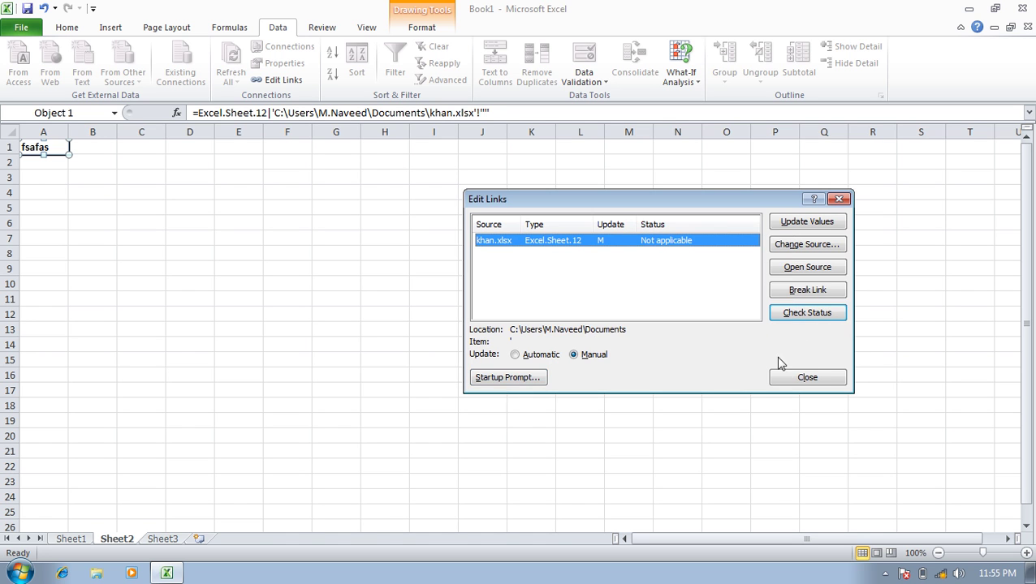
- Close Edit Links and select cell C4, leaving the khan.xlsx object showing "fsafas" on Sheet2
{"action": "left_click", "coordinate": [791, 379]}
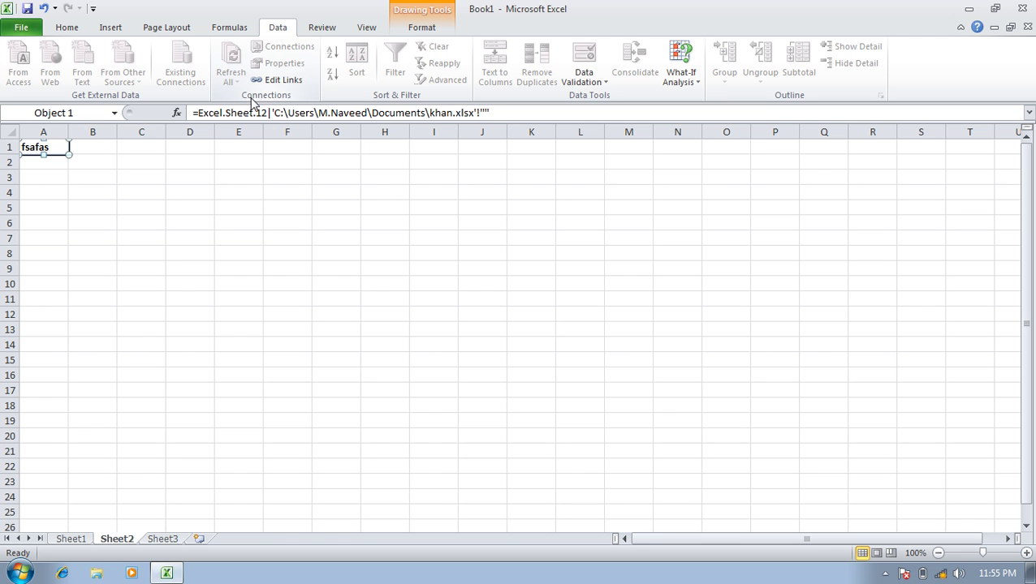
{"action": "left_click", "coordinate": [136, 188]}
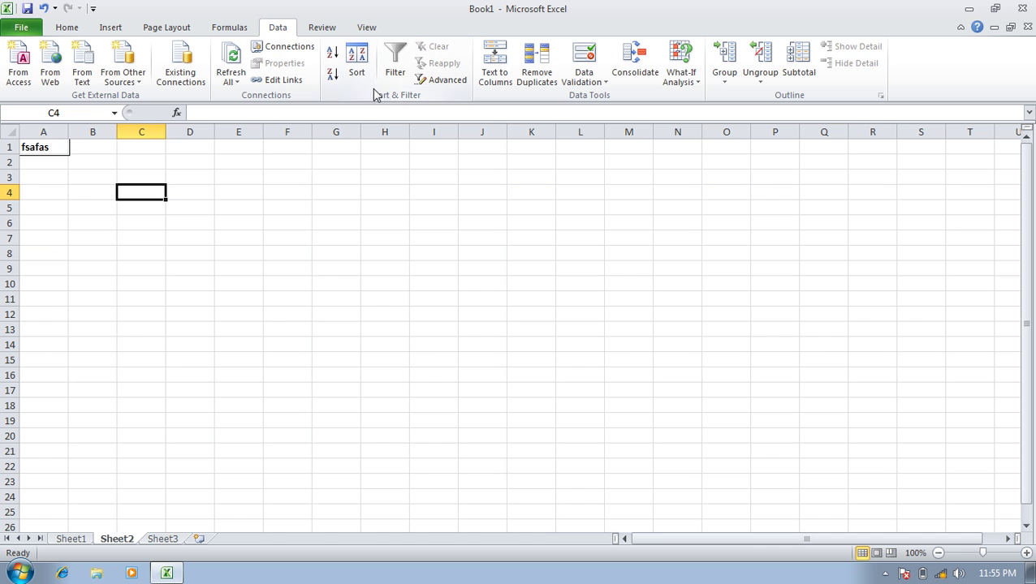